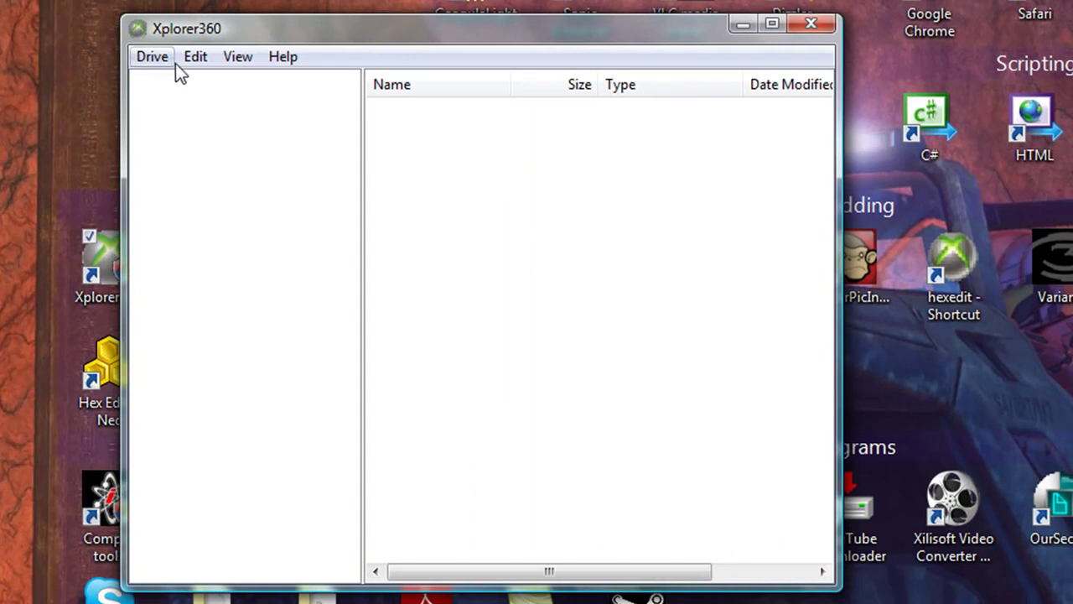
- Open the Xbox hard drive in Xplorer360 and expand Partition 3
{"action": "left_click", "coordinate": [174, 63]}
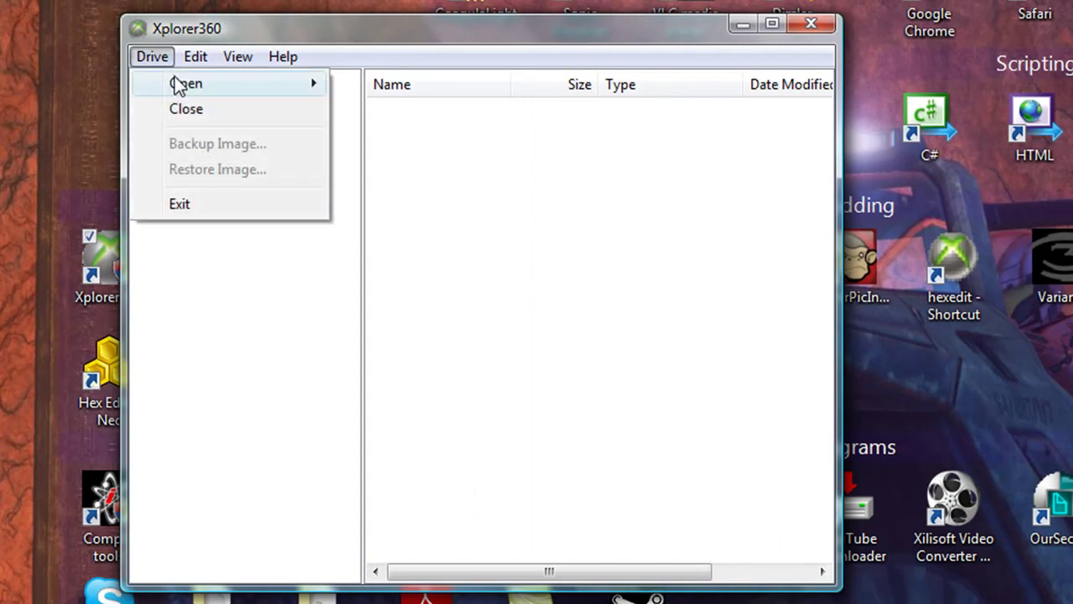
{"action": "mouse_move", "coordinate": [173, 84]}
{"action": "left_click", "coordinate": [349, 111]}
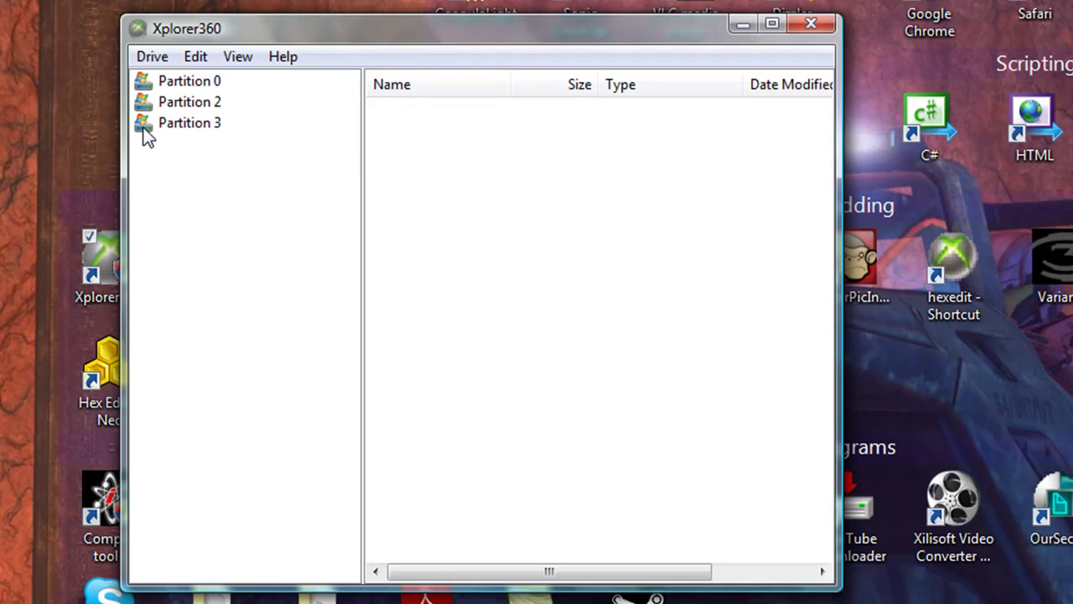
{"action": "left_click", "coordinate": [143, 130]}
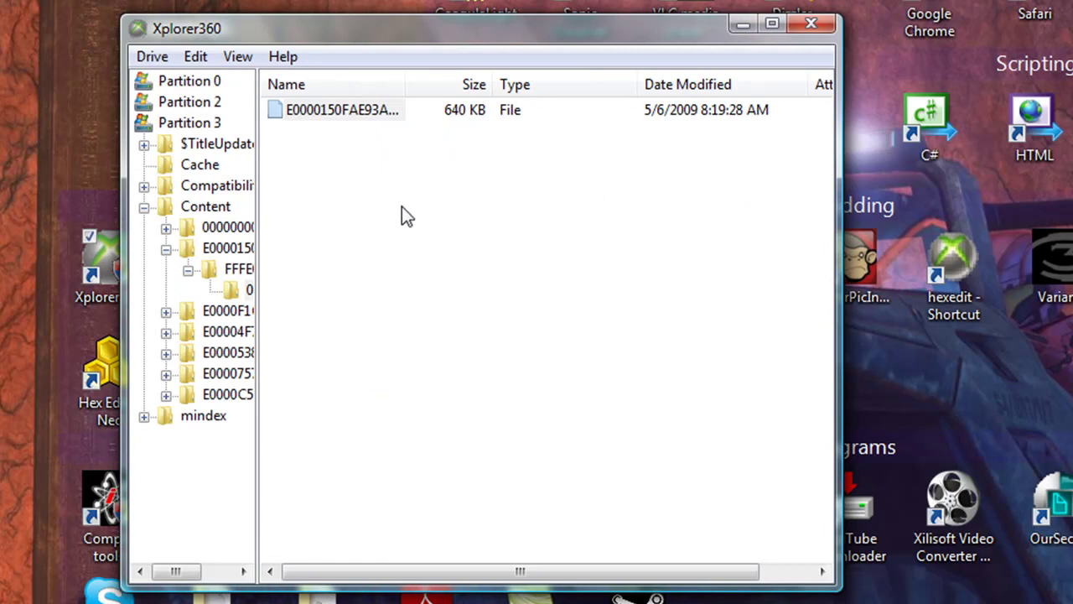
- Extract the 640 KB save file from the Content folder to the Desktop
{"action": "left_click", "coordinate": [362, 153]}
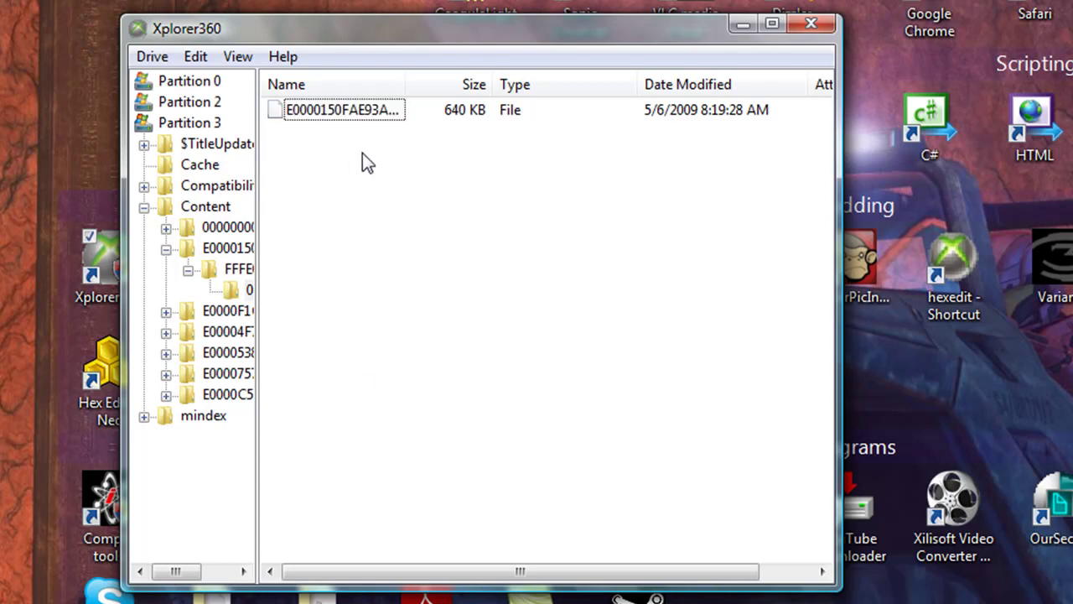
{"action": "right_click", "coordinate": [384, 114]}
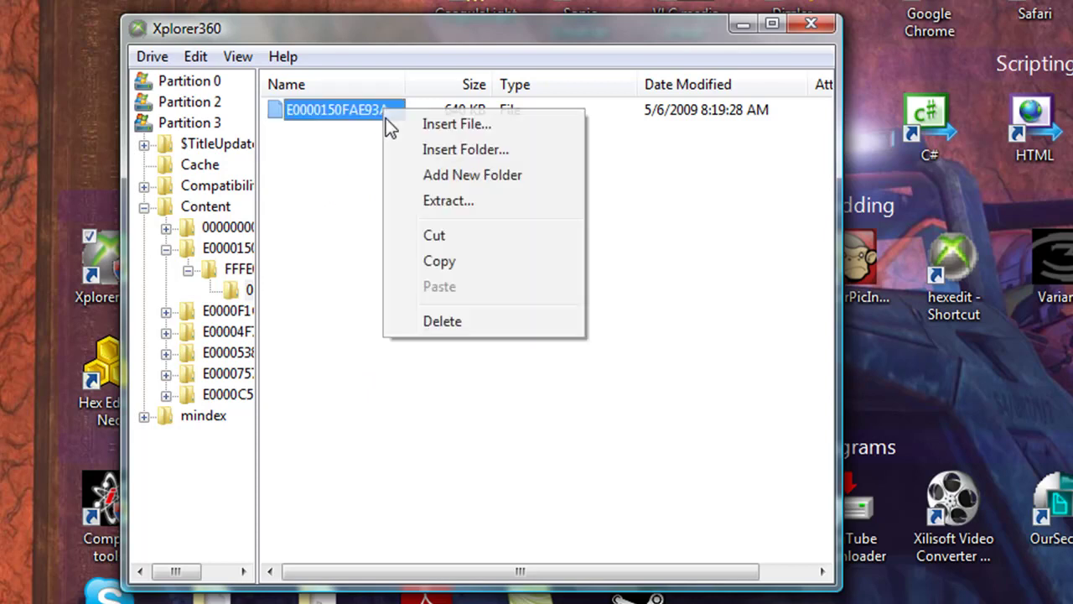
{"action": "left_click", "coordinate": [423, 200]}
{"action": "left_click", "coordinate": [643, 337]}
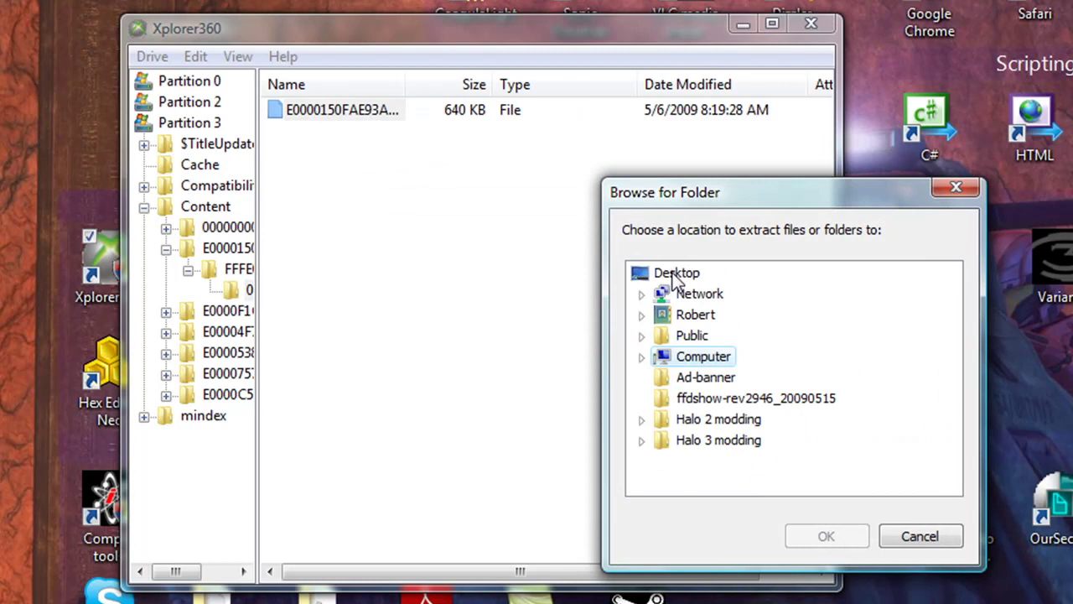
{"action": "left_click", "coordinate": [674, 274]}
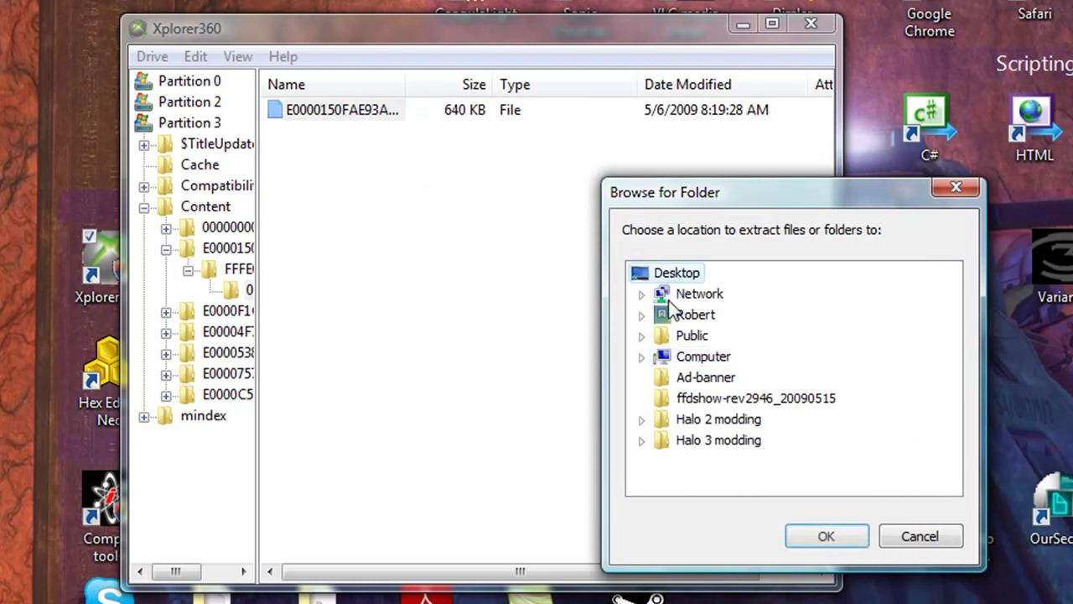
{"action": "left_click", "coordinate": [827, 540]}
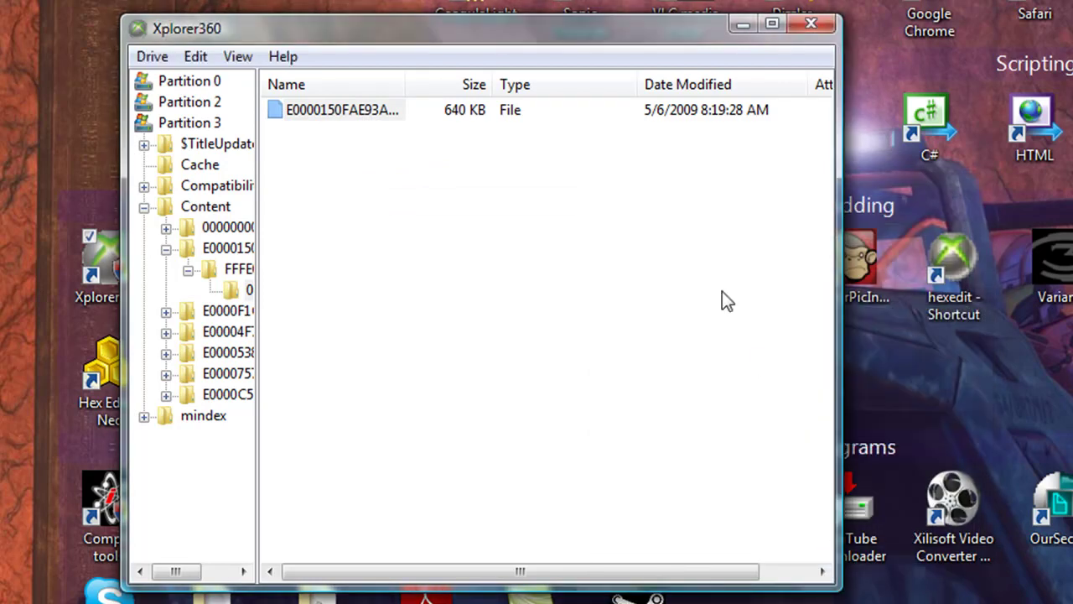
- Create a new desktop folder named 'Back up'
{"action": "left_click", "coordinate": [743, 23]}
{"action": "right_click", "coordinate": [149, 84]}
{"action": "mouse_move", "coordinate": [304, 339]}
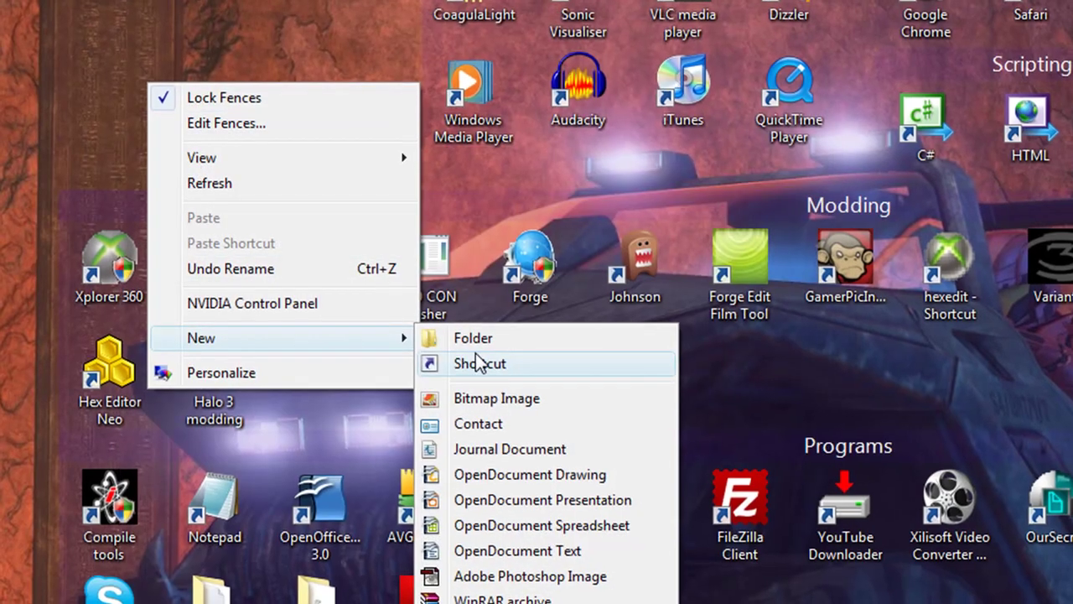
{"action": "left_click", "coordinate": [480, 201]}
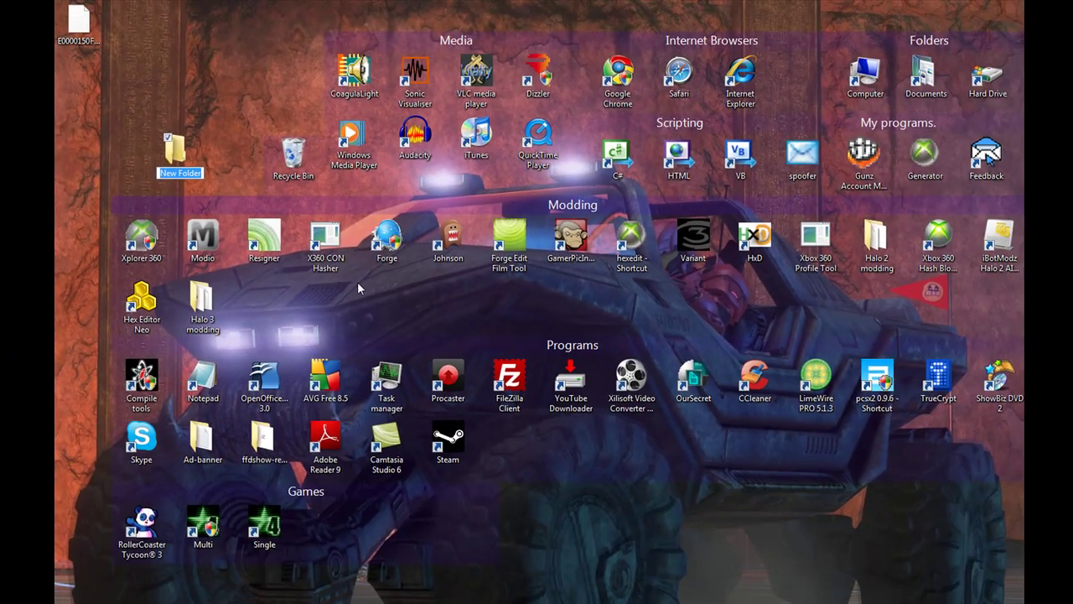
{"action": "type", "text": "8ack up"}
{"action": "key", "text": "Return"}
- Copy the extracted save file into the Back up folder, then close that window
{"action": "right_click", "coordinate": [72, 22]}
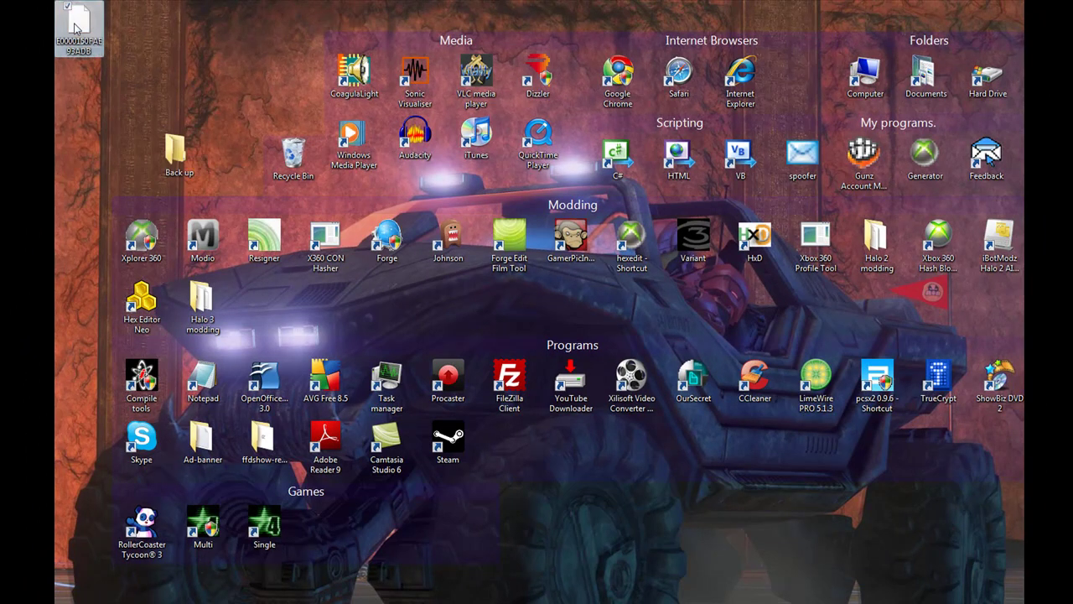
{"action": "left_click", "coordinate": [92, 210]}
{"action": "left_click", "coordinate": [176, 170]}
{"action": "double_click", "coordinate": [176, 170]}
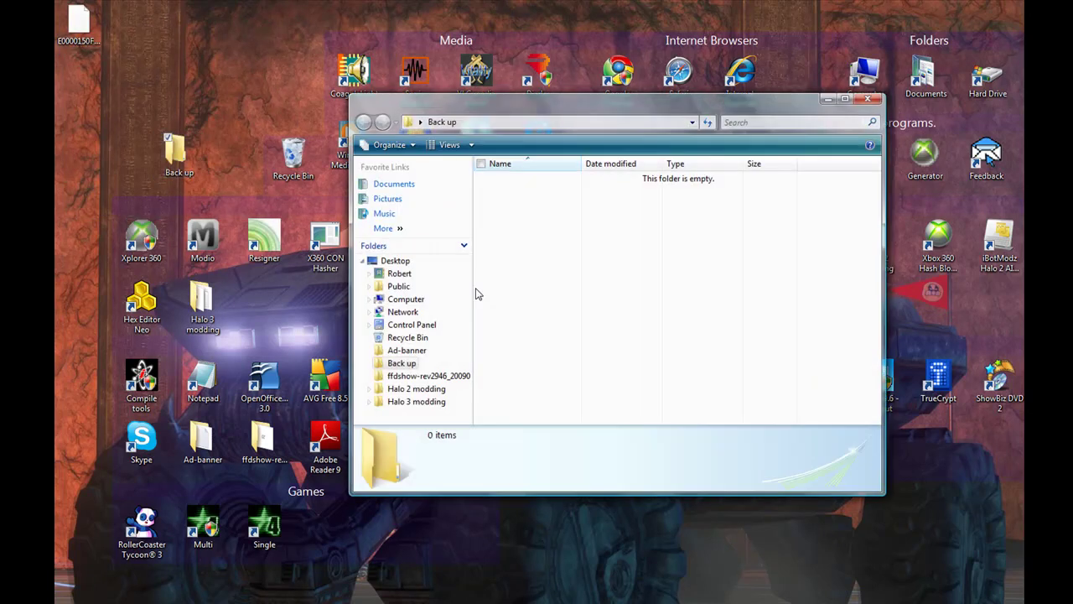
{"action": "key", "text": "ctrl+v"}
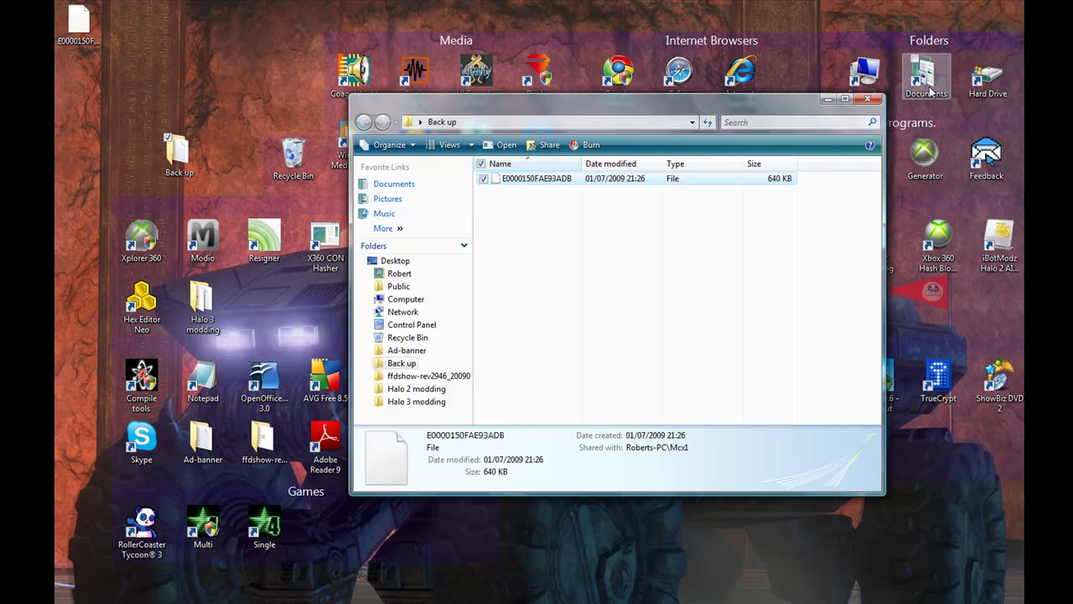
{"action": "left_click", "coordinate": [869, 101]}
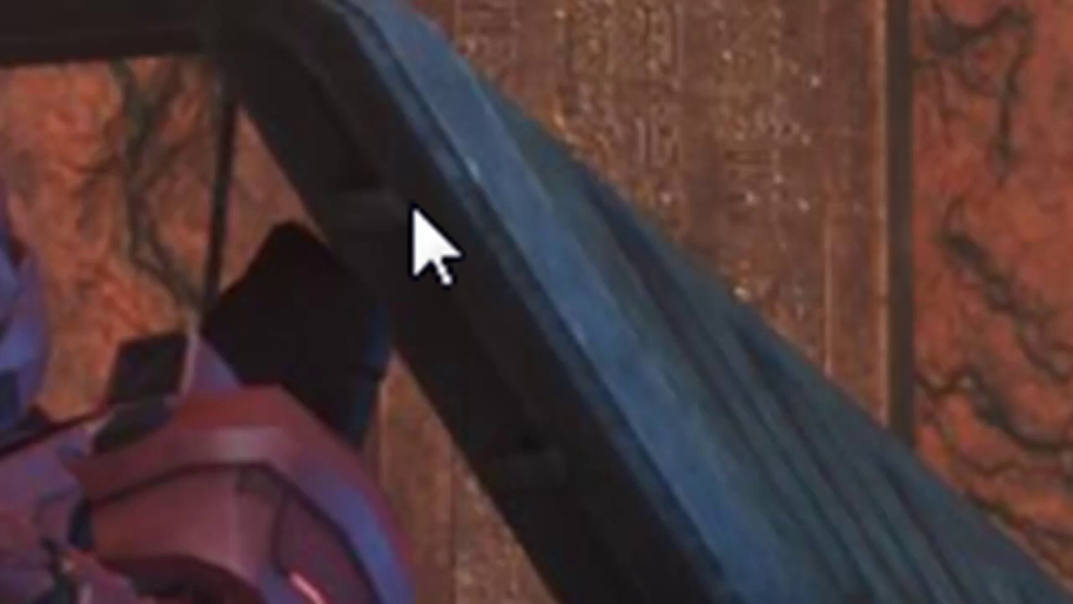
- Launch HxD and open the save file E0000150FAE93ADB from the Desktop
{"action": "double_click", "coordinate": [474, 281]}
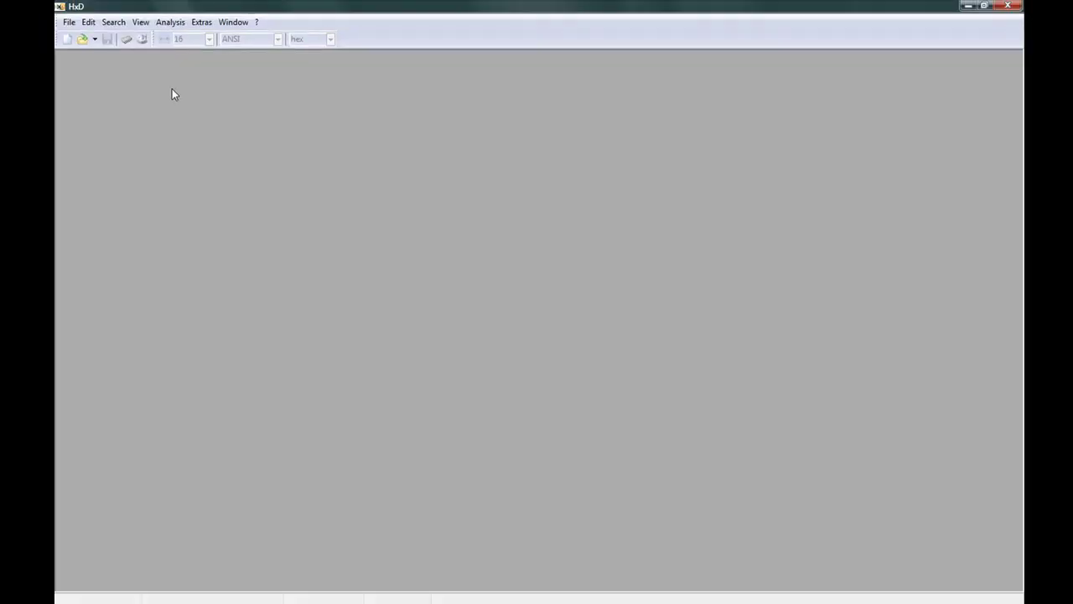
{"action": "left_click", "coordinate": [82, 39]}
{"action": "scroll", "coordinate": [606, 273], "scroll_direction": "down", "scroll_amount": 10}
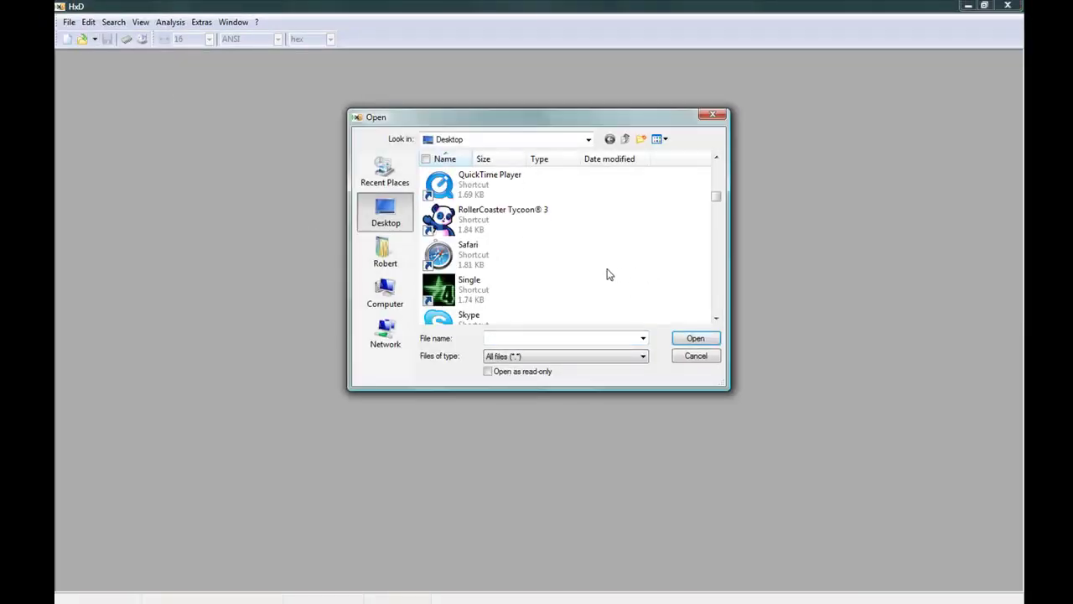
{"action": "scroll", "coordinate": [570, 273], "scroll_direction": "up", "scroll_amount": 5}
{"action": "scroll", "coordinate": [571, 272], "scroll_direction": "down", "scroll_amount": 3}
{"action": "double_click", "coordinate": [519, 195]}
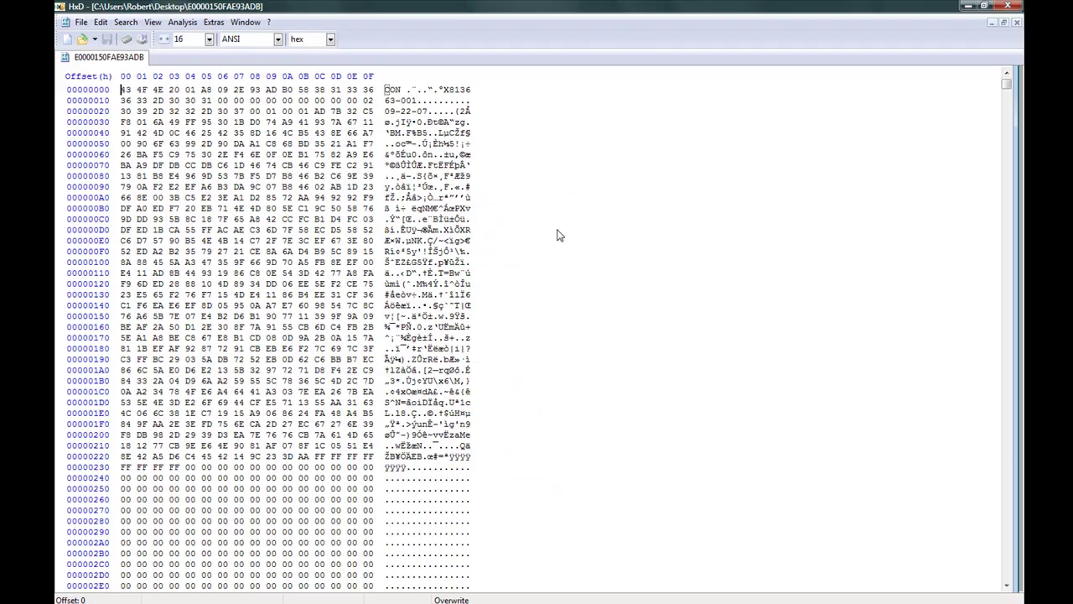
- Bring up the Find dialog with its Datatype list showing
{"action": "left_click", "coordinate": [444, 251]}
{"action": "key", "text": "ctrl+f"}
{"action": "left_click", "coordinate": [525, 276]}
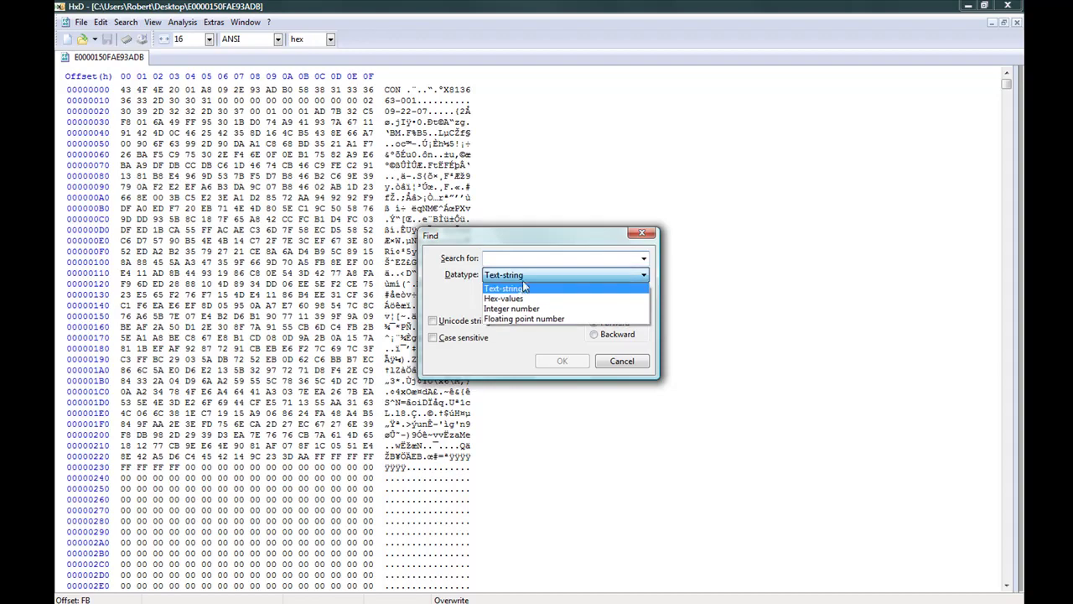
- Search the save file for the hex values C1 C8 F1
{"action": "left_click", "coordinate": [503, 299]}
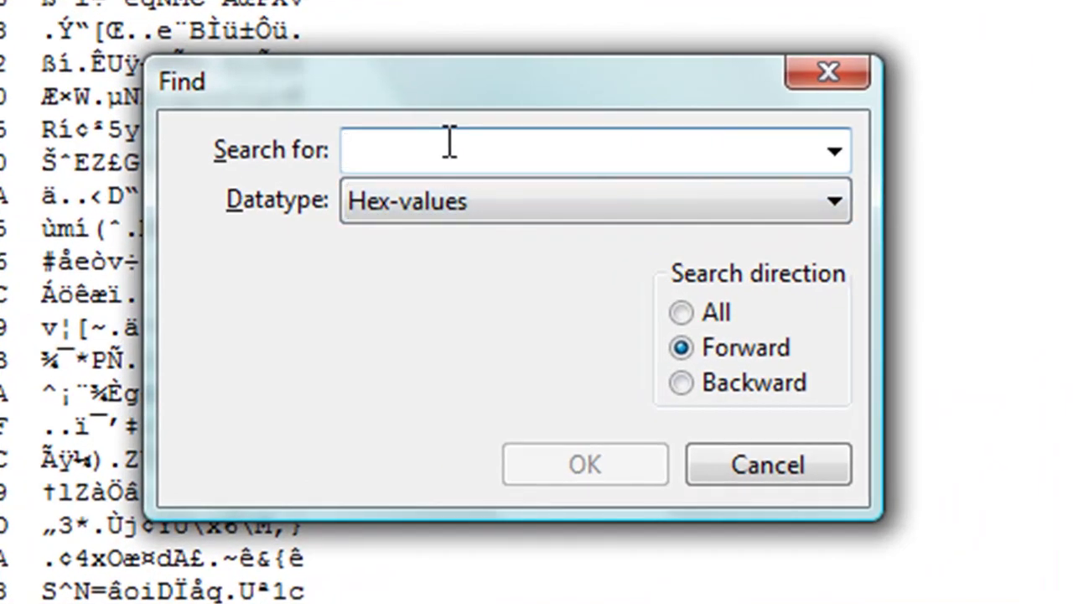
{"action": "key", "text": "ctrl+v"}
{"action": "key", "text": "shift+Home"}
{"action": "key", "text": "shift+Right"}
{"action": "key", "text": "shift+Right"}
{"action": "key", "text": "shift+Right"}
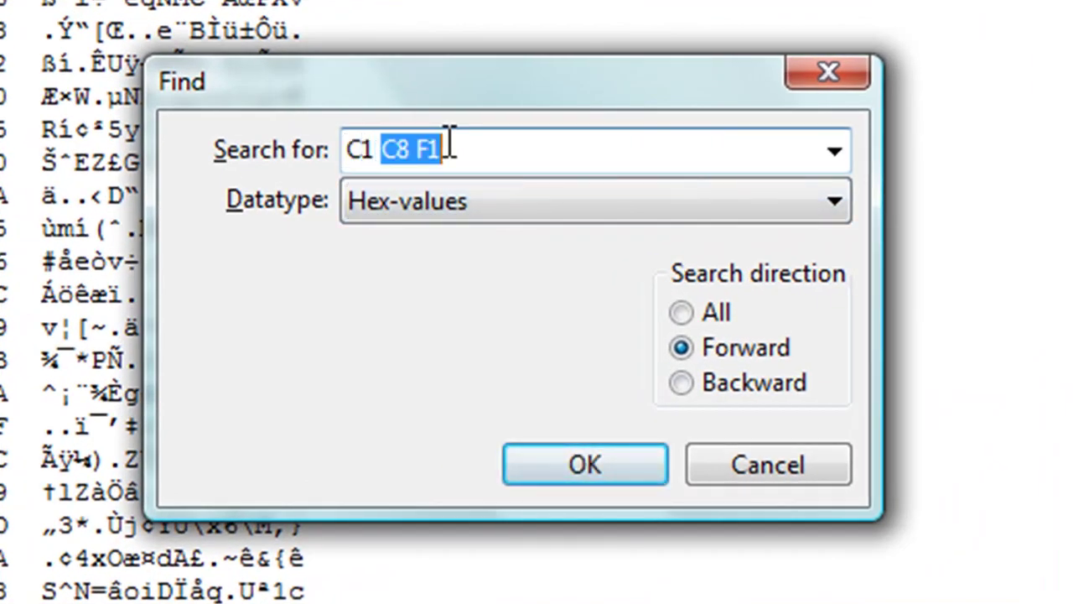
{"action": "key", "text": "shift+Right"}
{"action": "key", "text": "shift+Right"}
{"action": "key", "text": "shift+Right"}
{"action": "key", "text": "shift+Right"}
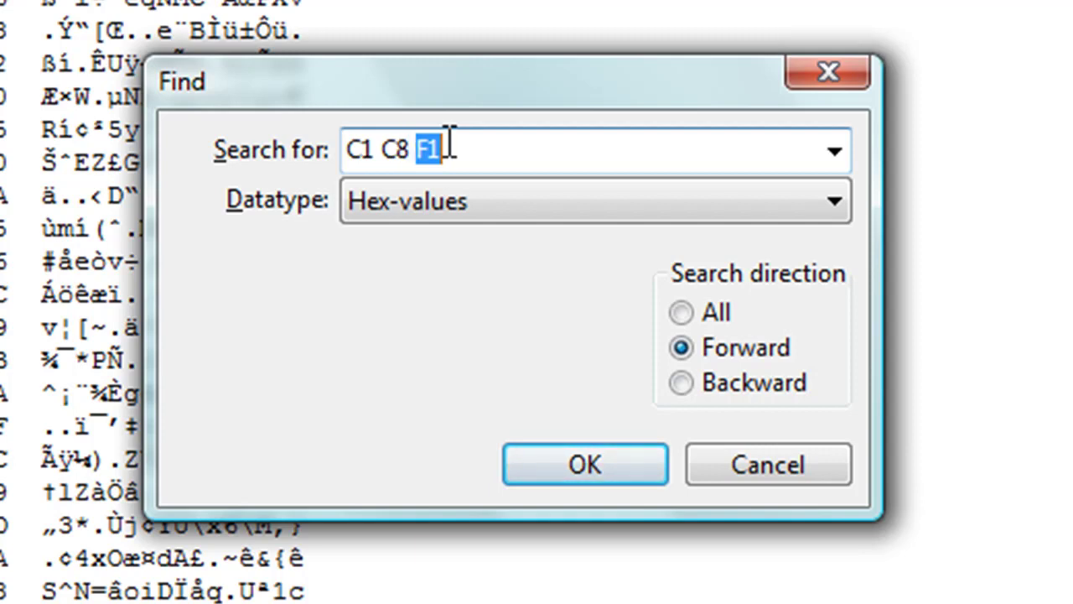
{"action": "key", "text": "shift+Right"}
{"action": "key", "text": "Return"}
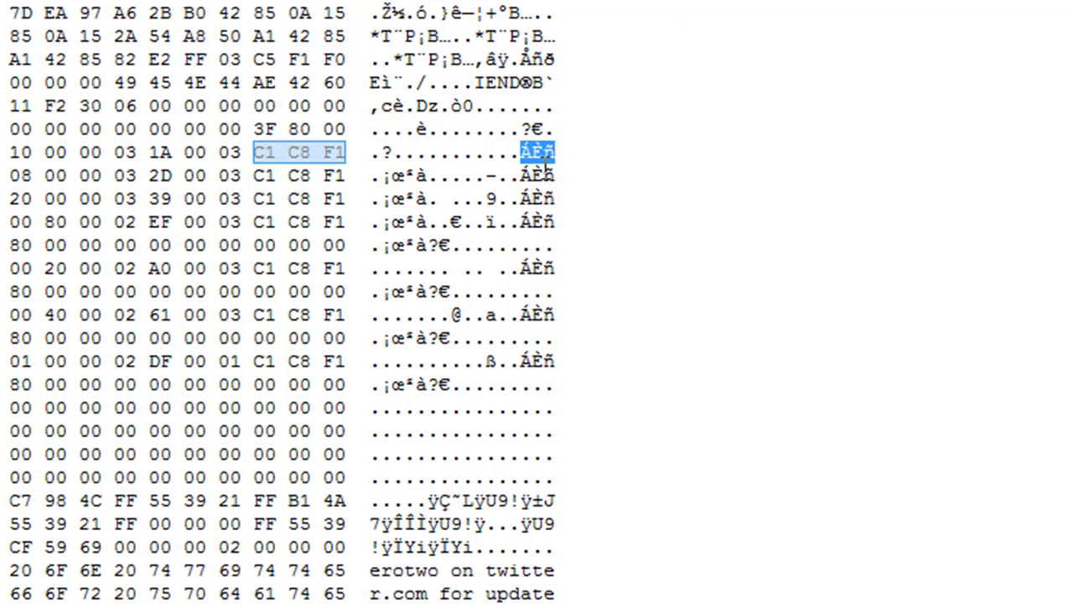
- Mark the block of repeated C1 C8 F1 entries, then select the bytes C7 98
{"action": "left_click_drag", "start_coordinate": [522, 151], "coordinate": [522, 408]}
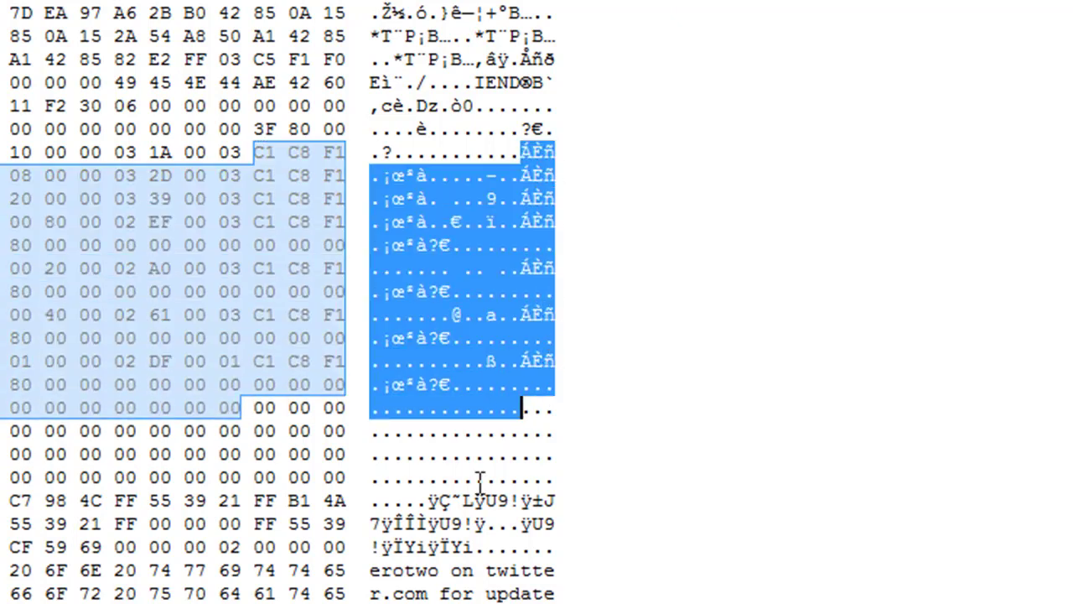
{"action": "left_click", "coordinate": [430, 501]}
{"action": "mouse_move", "coordinate": [436, 503]}
{"action": "left_mouse_down"}
{"action": "mouse_move", "coordinate": [483, 502]}
{"action": "mouse_move", "coordinate": [439, 501]}
{"action": "left_mouse_up"}
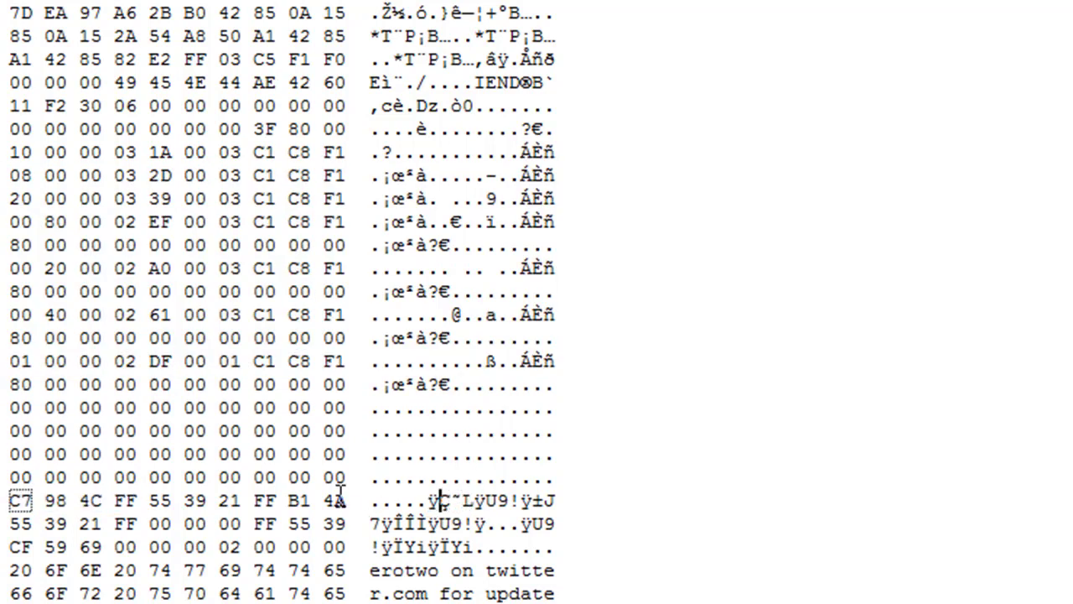
{"action": "left_click_drag", "start_coordinate": [8, 502], "coordinate": [130, 492]}
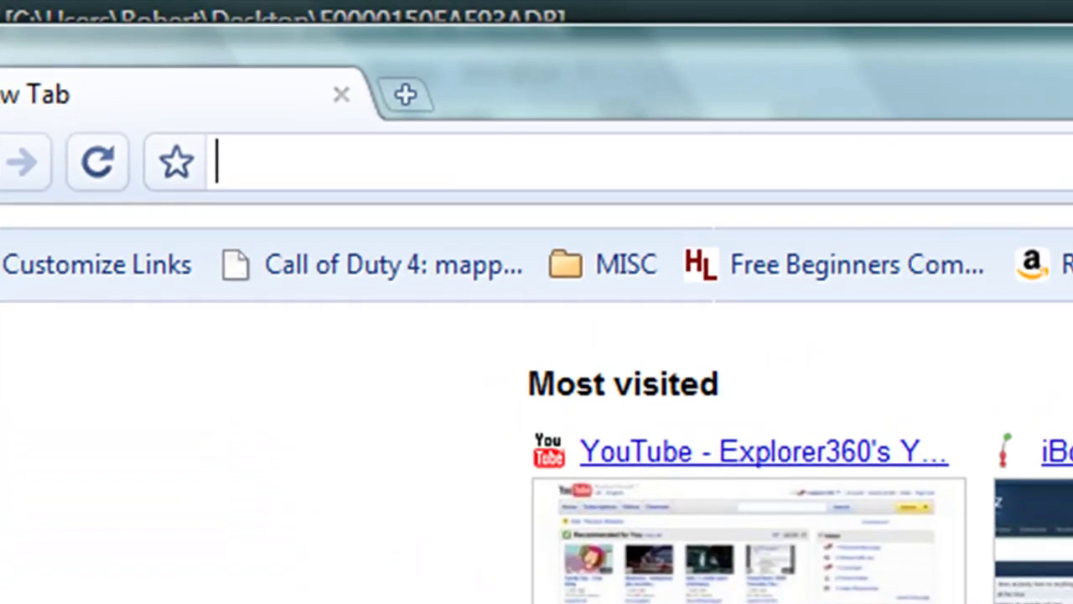
- On ColorPicker.com, change light cyan #67D4D8 to purple #BE00FF and select its hex code
{"action": "type", "text": "c"}
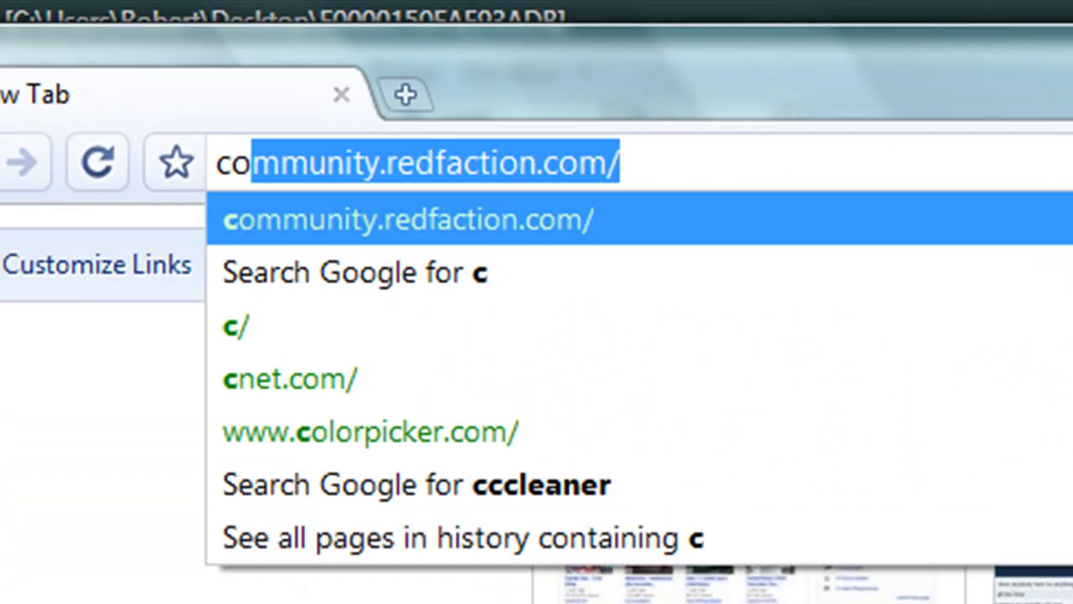
{"action": "type", "text": "olo"}
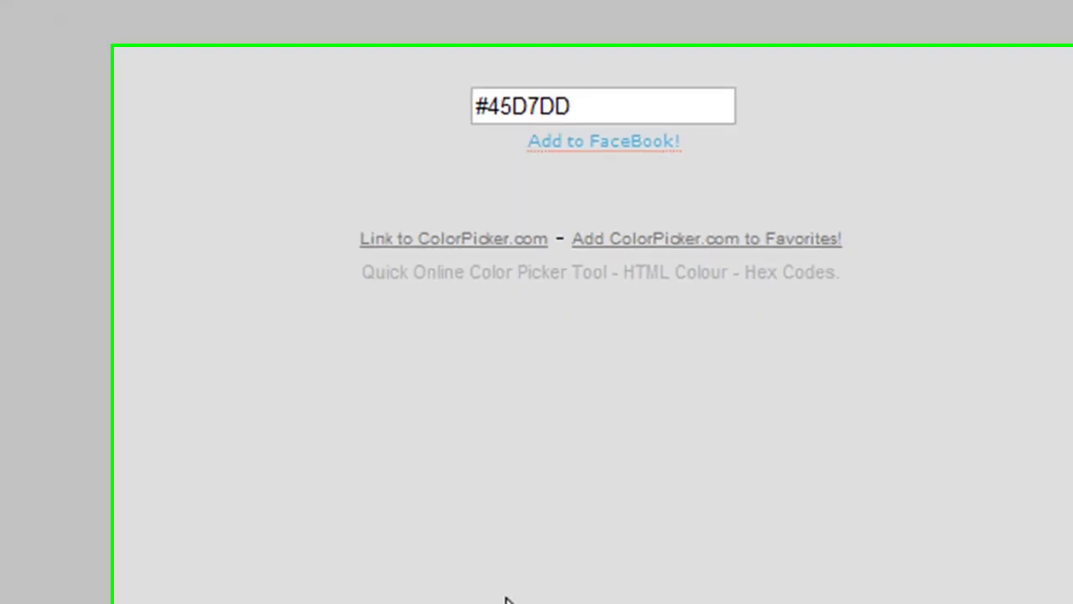
{"action": "left_click", "coordinate": [433, 234]}
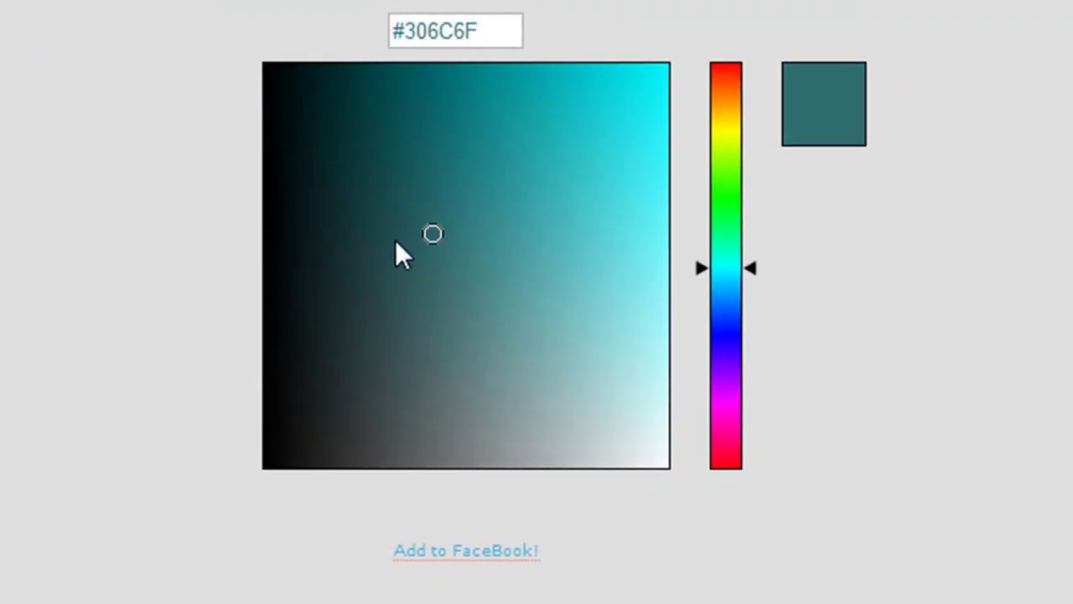
{"action": "left_click_drag", "start_coordinate": [401, 254], "coordinate": [601, 249]}
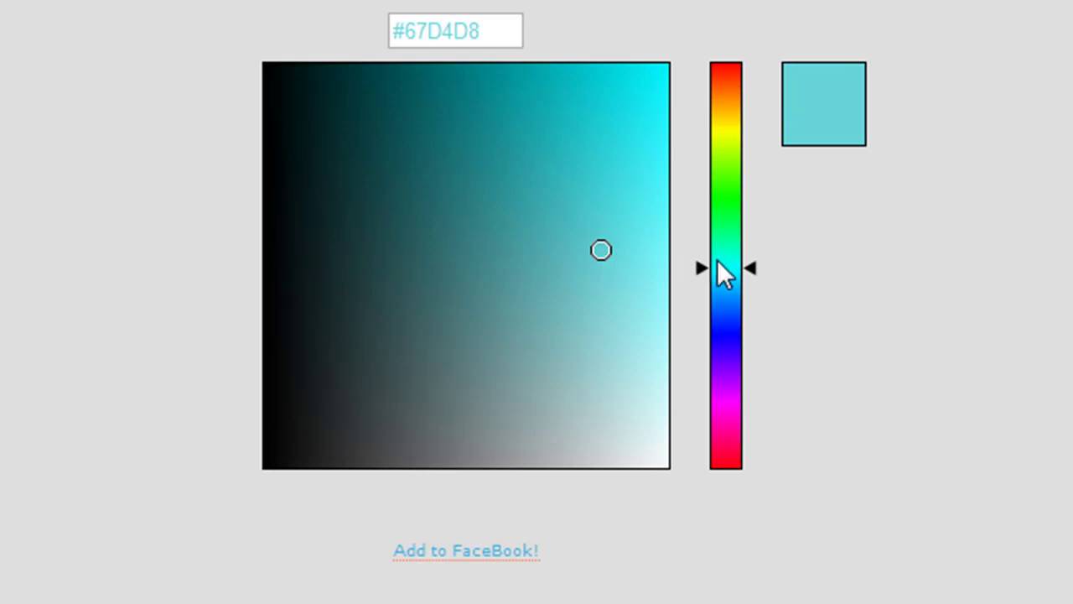
{"action": "left_click_drag", "start_coordinate": [729, 269], "coordinate": [726, 386]}
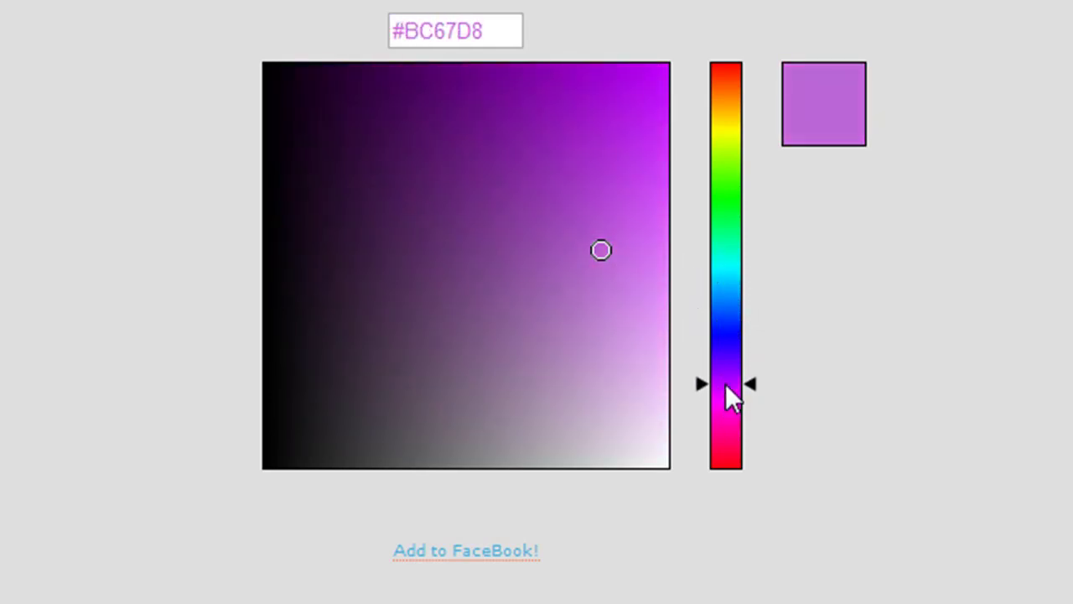
{"action": "left_click_drag", "start_coordinate": [539, 143], "coordinate": [579, 237]}
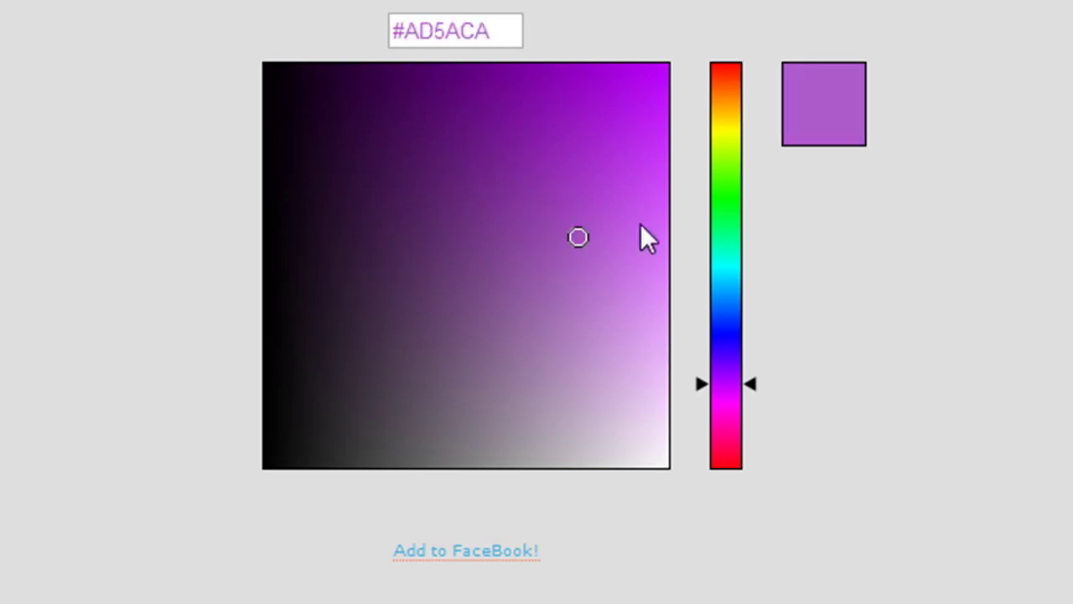
{"action": "left_click_drag", "start_coordinate": [640, 226], "coordinate": [666, 51]}
{"action": "left_click_drag", "start_coordinate": [486, 30], "coordinate": [401, 35]}
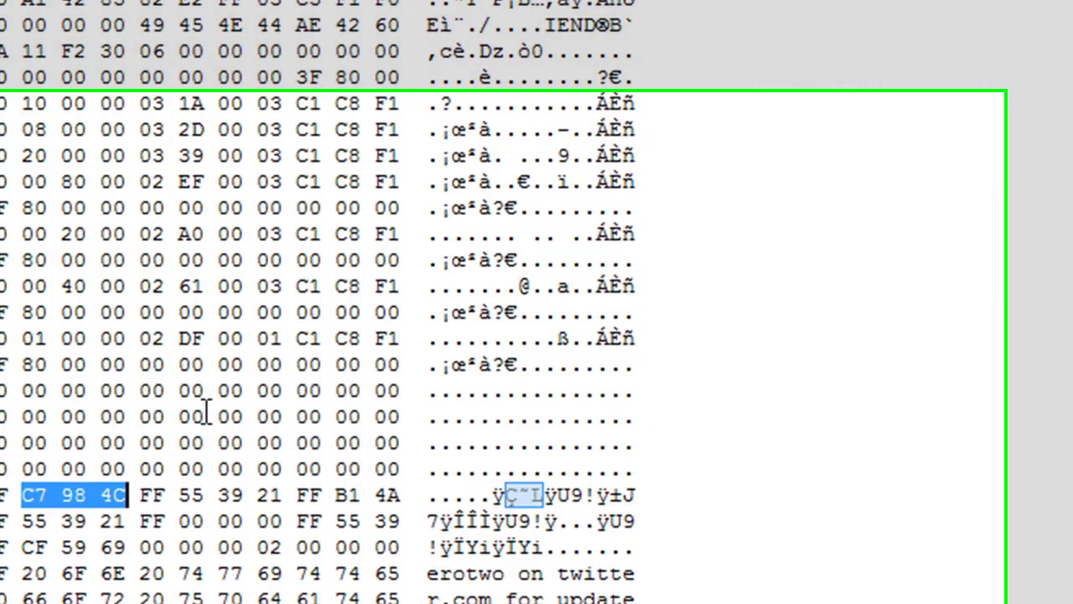
- Overwrite the bytes C7 98 4C with BE 00 FF using Paste write
{"action": "left_click", "coordinate": [16, 498]}
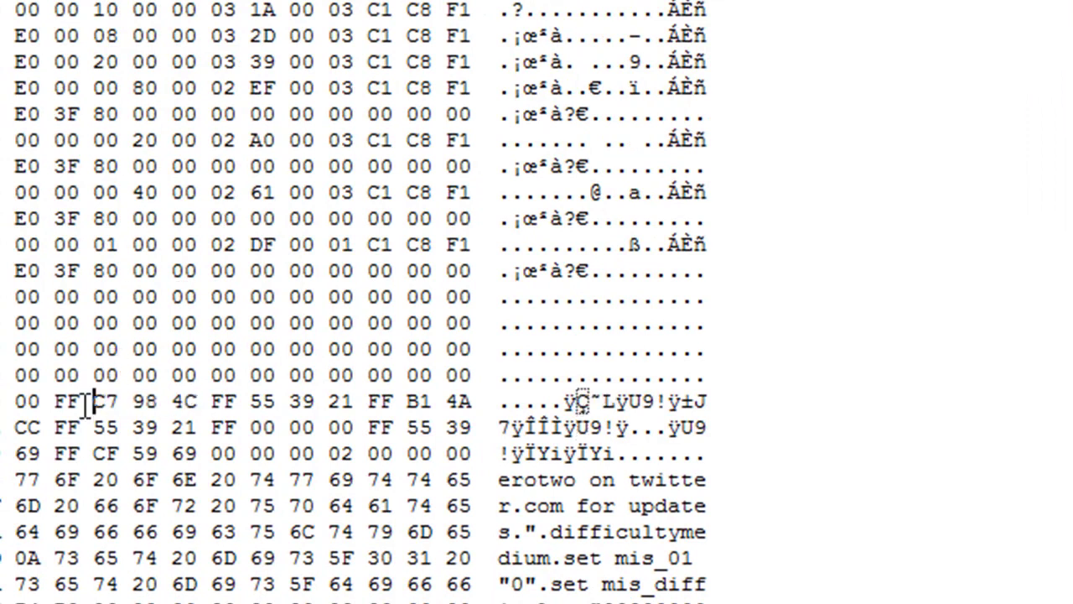
{"action": "right_click", "coordinate": [84, 397]}
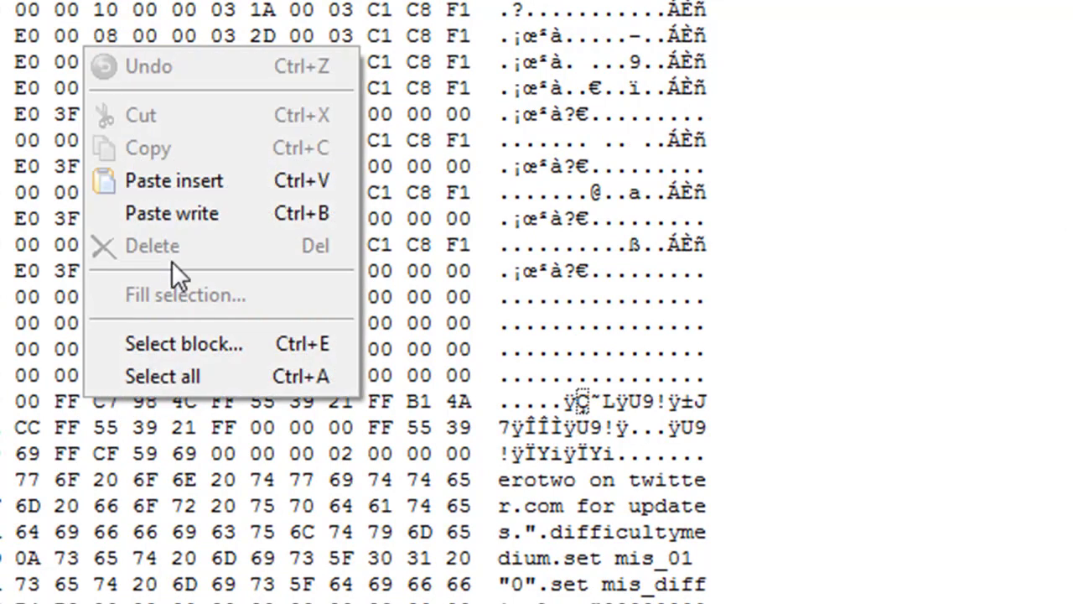
{"action": "left_click", "coordinate": [177, 213]}
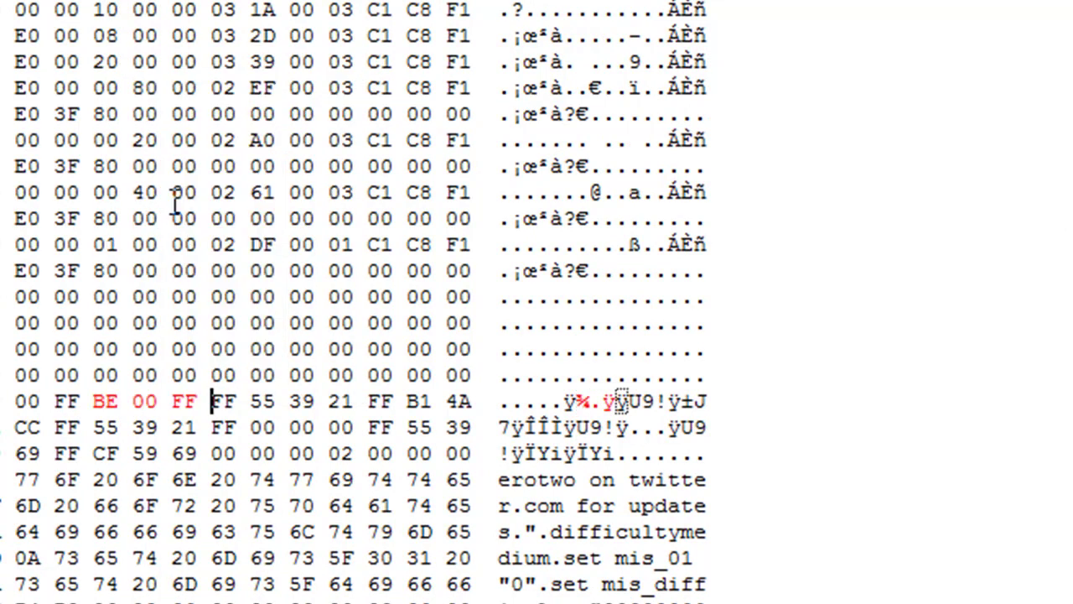
{"action": "left_click", "coordinate": [250, 406]}
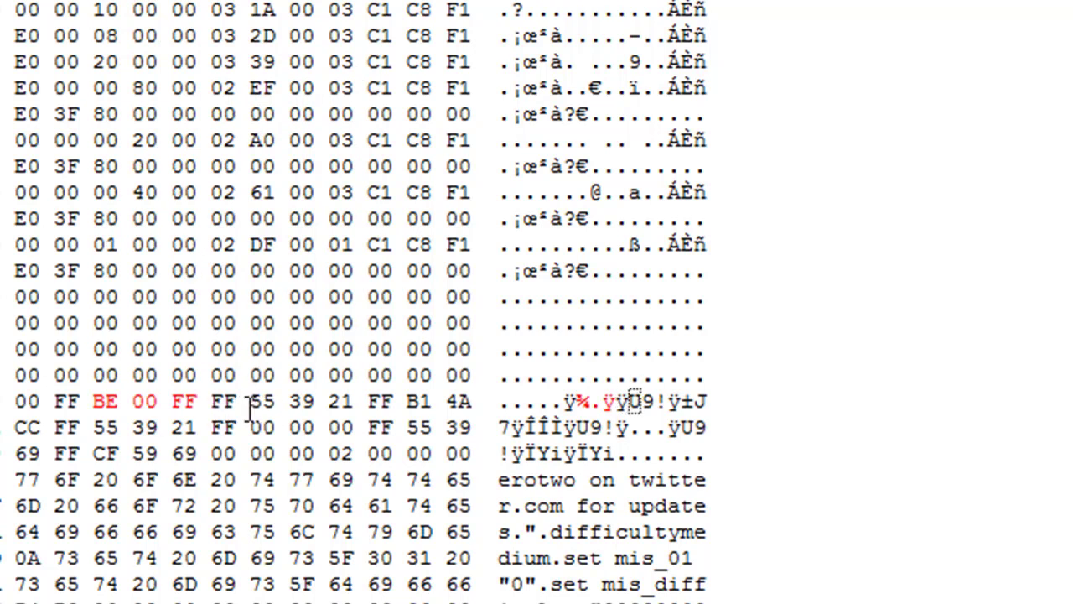
{"action": "key", "text": "alt+Tab"}
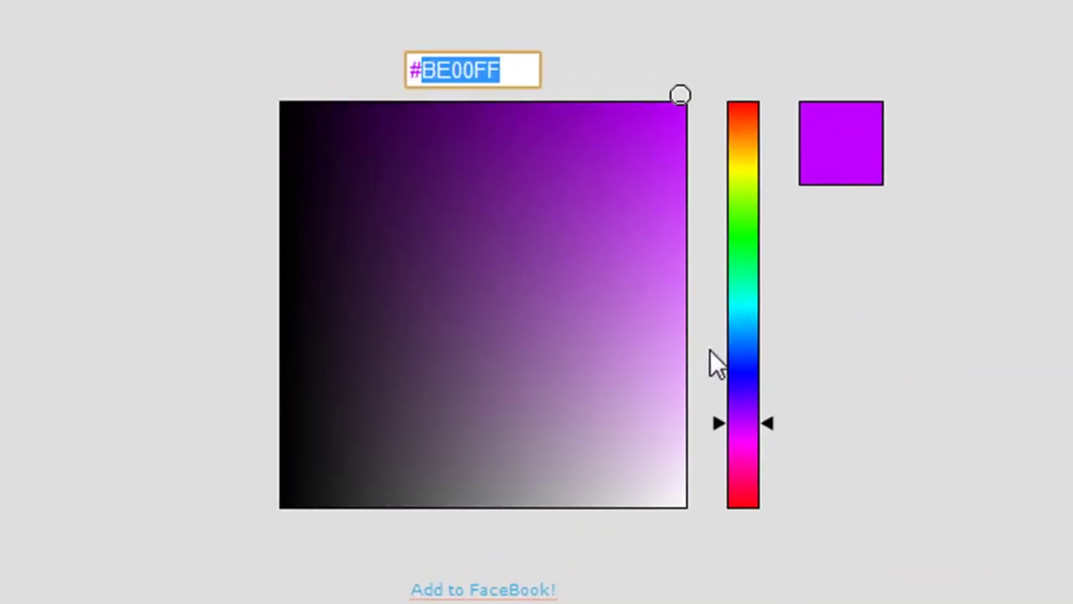
- Shift the hue to blue, tone it to #6060CA, and select the hex code
{"action": "left_click_drag", "start_coordinate": [800, 335], "coordinate": [808, 305]}
{"action": "left_click_drag", "start_coordinate": [746, 398], "coordinate": [748, 373]}
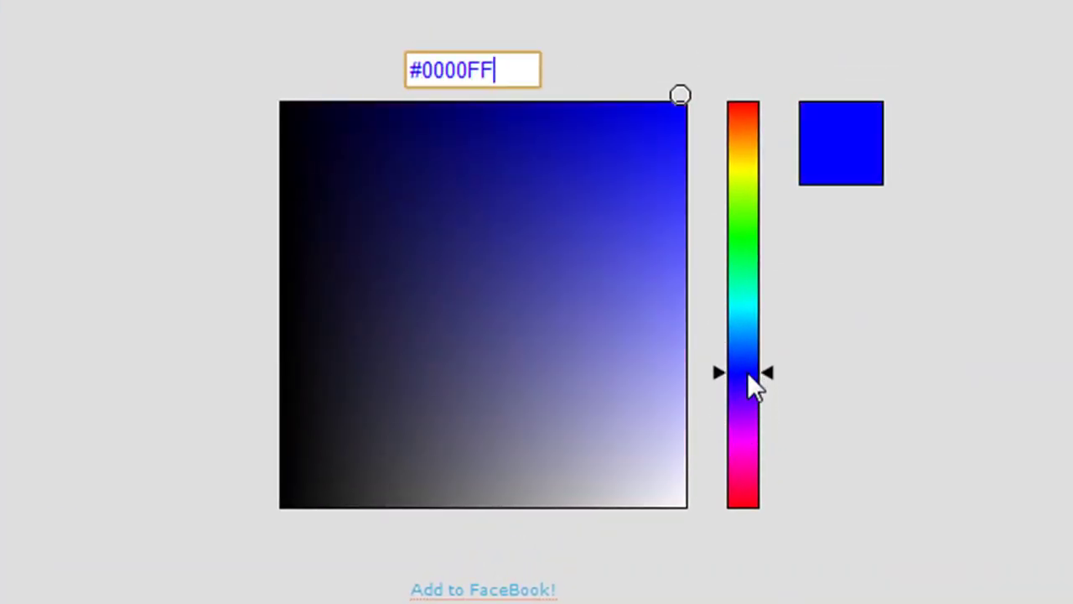
{"action": "left_click_drag", "start_coordinate": [561, 210], "coordinate": [595, 290]}
{"action": "left_click_drag", "start_coordinate": [502, 71], "coordinate": [422, 84]}
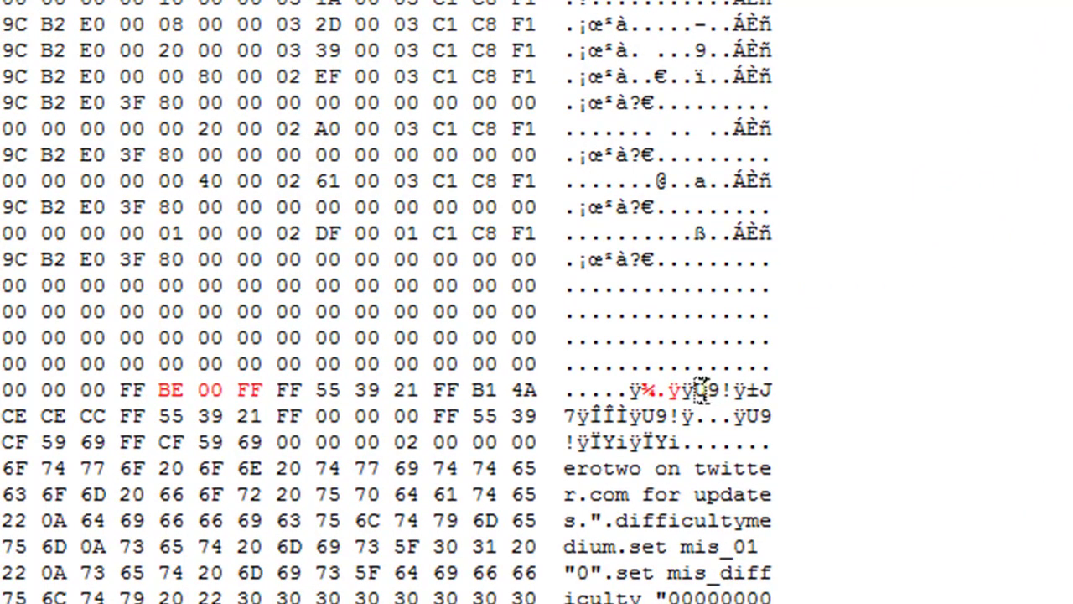
- Overwrite bytes 55 39 21 with 60 60 CA, save the file and close HxD
{"action": "left_click", "coordinate": [709, 387]}
{"action": "left_click", "coordinate": [695, 388]}
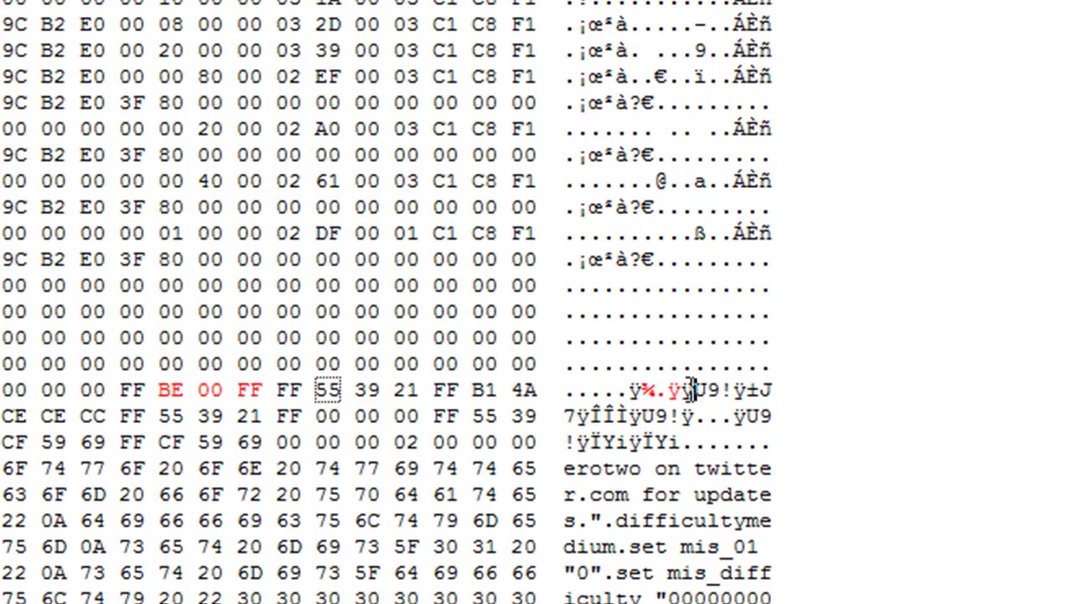
{"action": "right_click", "coordinate": [316, 382]}
{"action": "left_click", "coordinate": [446, 203]}
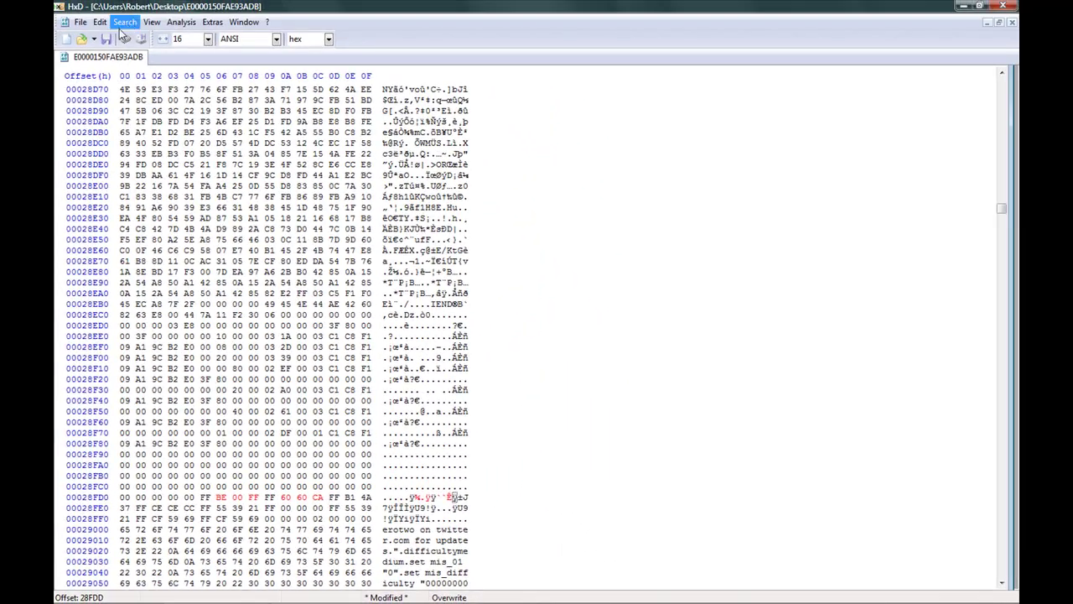
{"action": "left_click", "coordinate": [107, 40]}
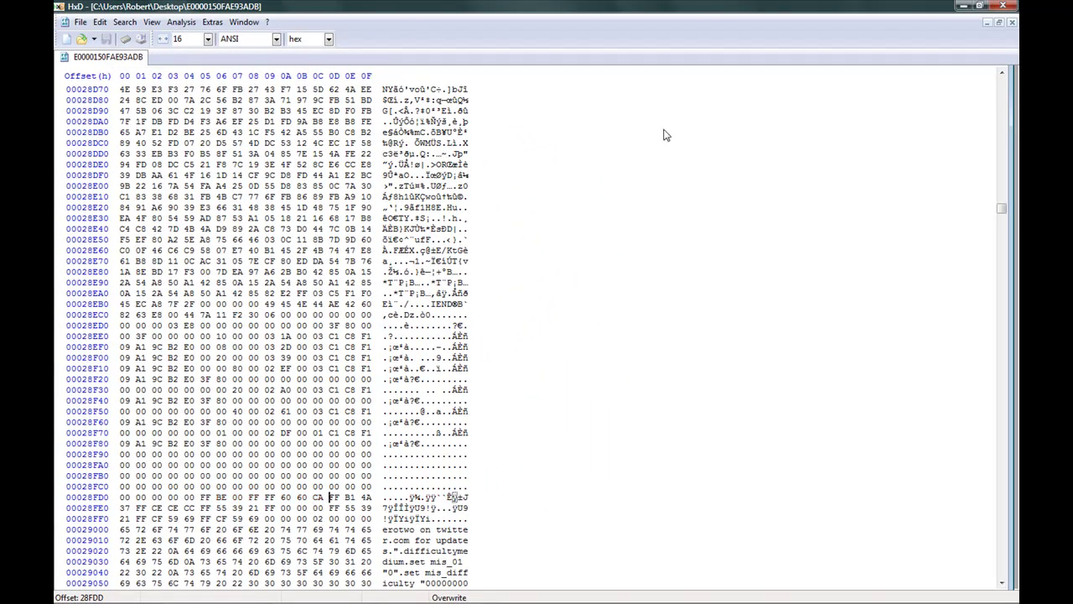
{"action": "left_click", "coordinate": [1003, 5]}
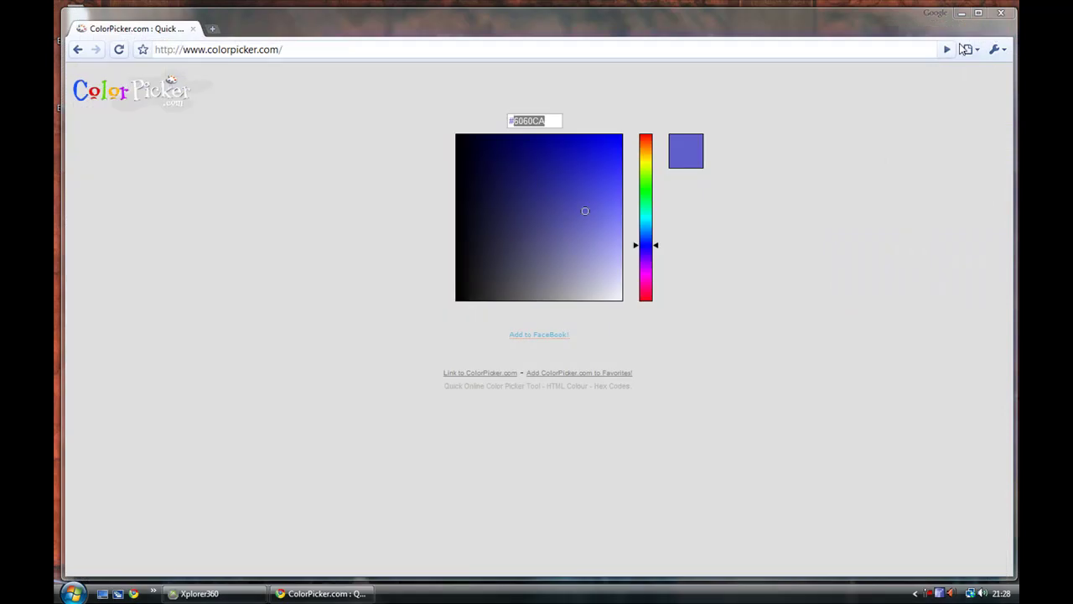
- Close Chrome and launch the Xbox 360 Hash Block Calculator from the desktop
{"action": "left_click", "coordinate": [1002, 12]}
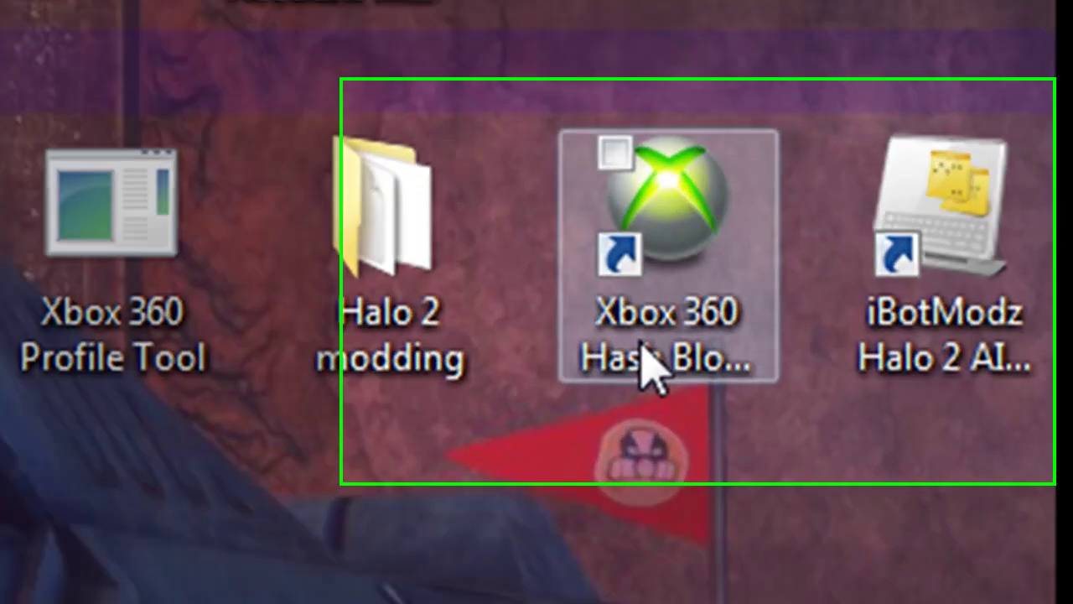
{"action": "left_click", "coordinate": [928, 261]}
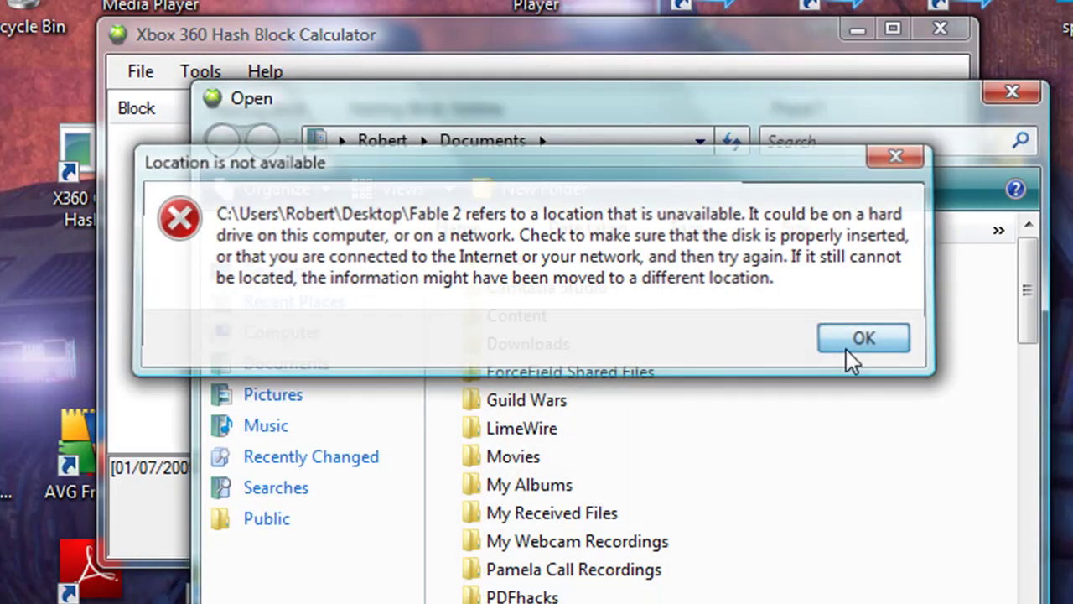
- Dismiss the error and load the E0000150FAE93ADB save from the Desktop
{"action": "left_click", "coordinate": [846, 347]}
{"action": "scroll", "coordinate": [797, 350], "scroll_direction": "down", "scroll_amount": 8}
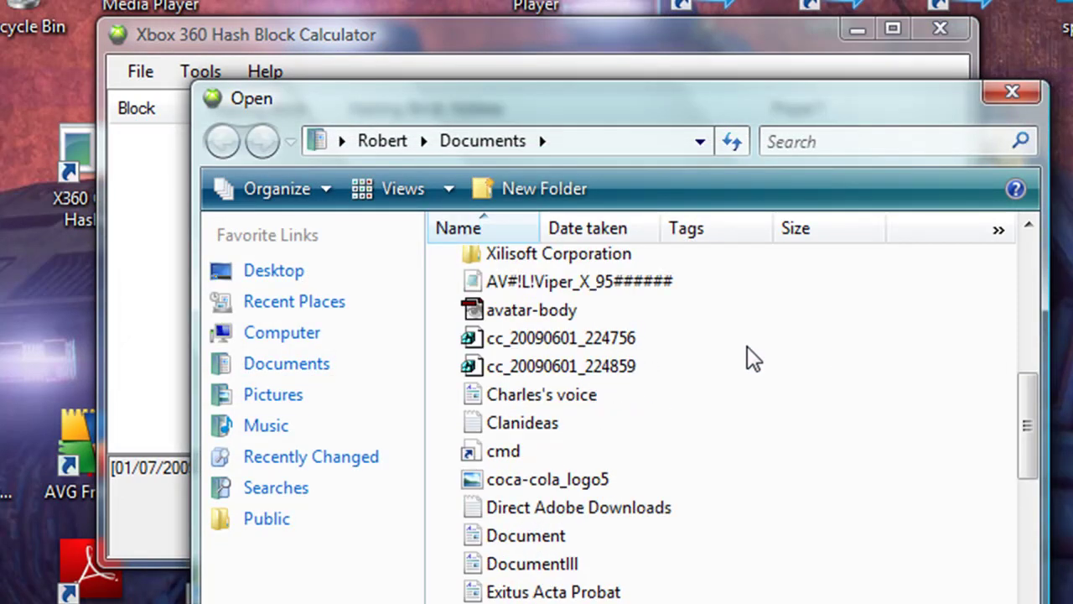
{"action": "left_click", "coordinate": [285, 271]}
{"action": "scroll", "coordinate": [872, 396], "scroll_direction": "down", "scroll_amount": 10}
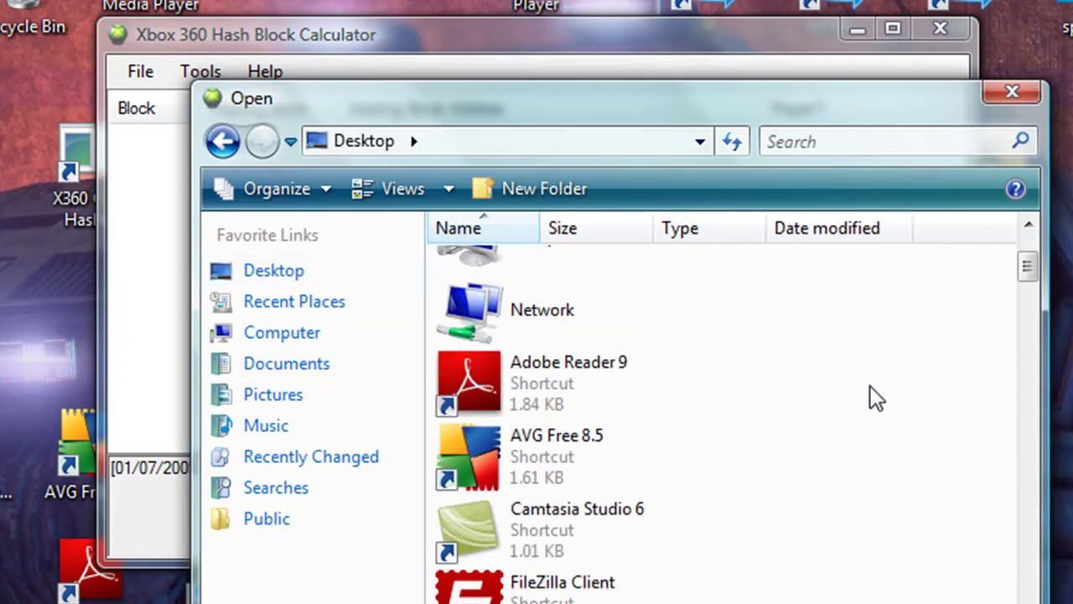
{"action": "scroll", "coordinate": [867, 397], "scroll_direction": "down", "scroll_amount": 10}
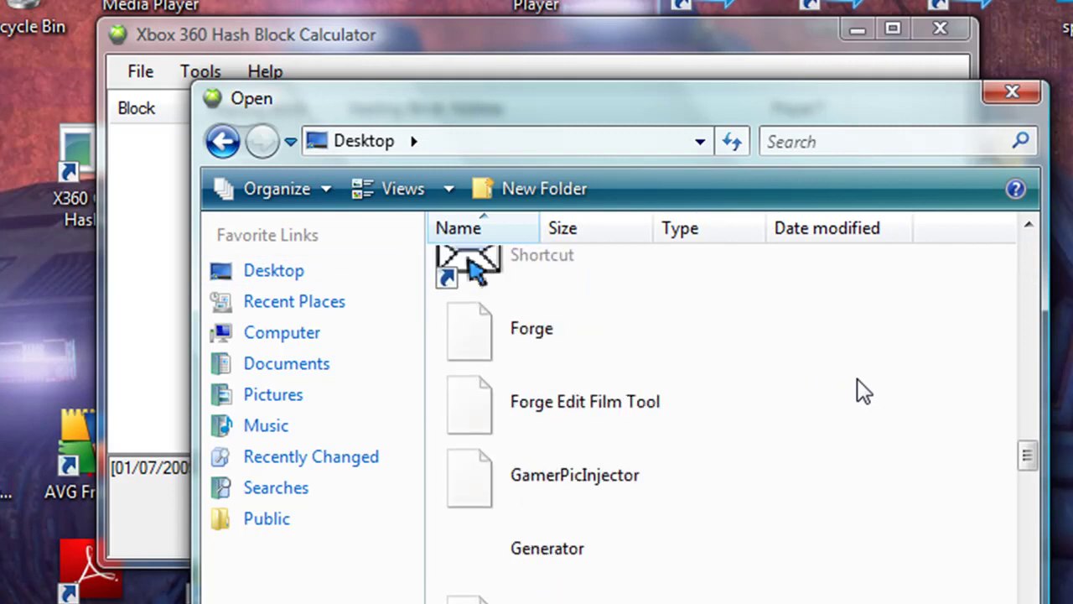
{"action": "scroll", "coordinate": [807, 355], "scroll_direction": "up", "scroll_amount": 3}
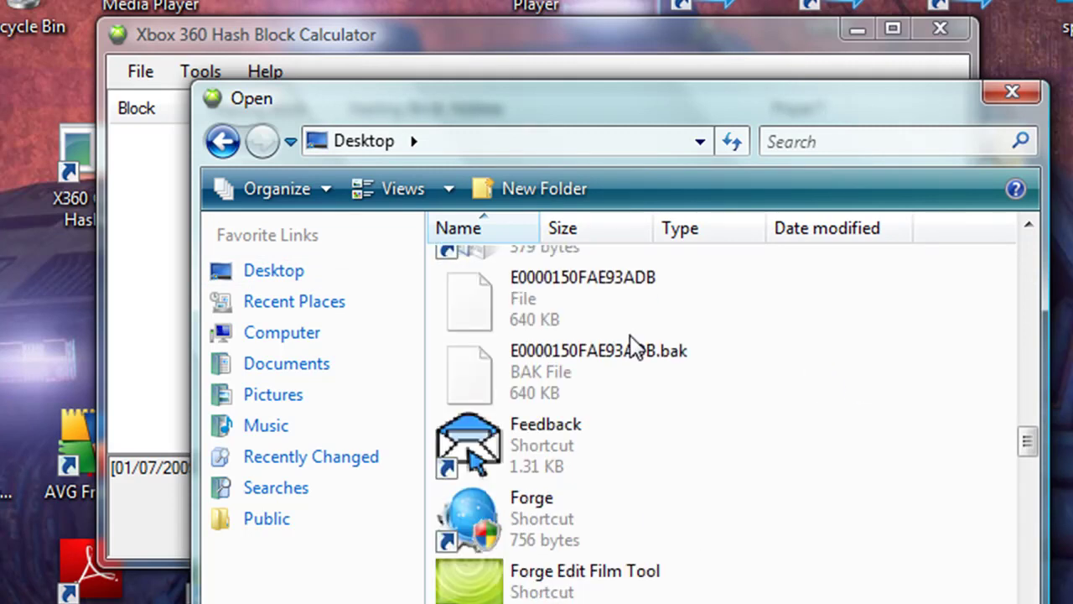
{"action": "double_click", "coordinate": [590, 310]}
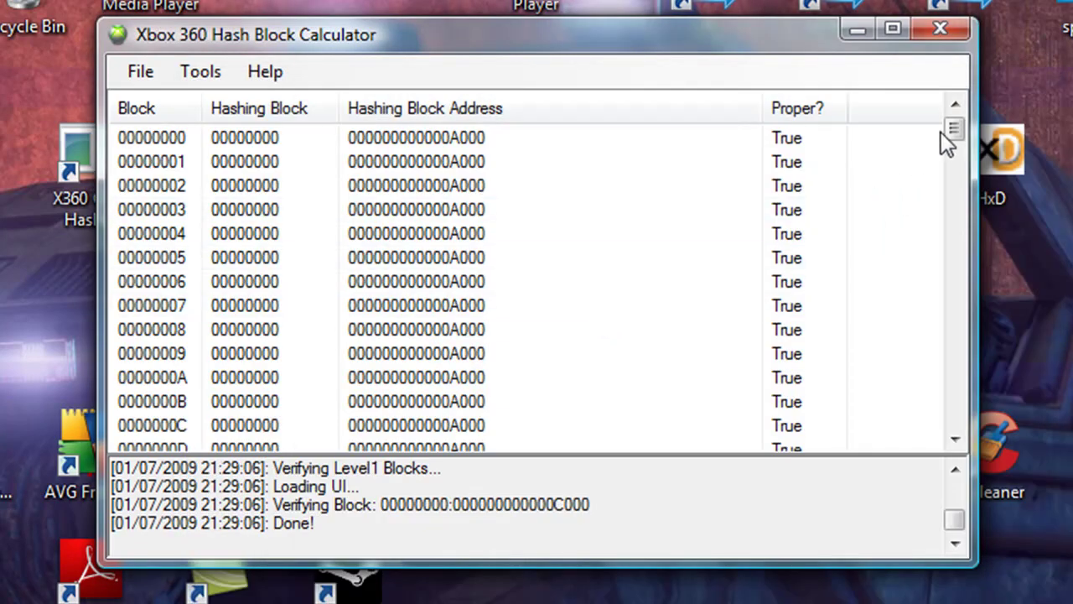
- Recalculate the save's hash blocks, re-sign the package, and close the calculator
{"action": "left_click_drag", "start_coordinate": [952, 130], "coordinate": [952, 413]}
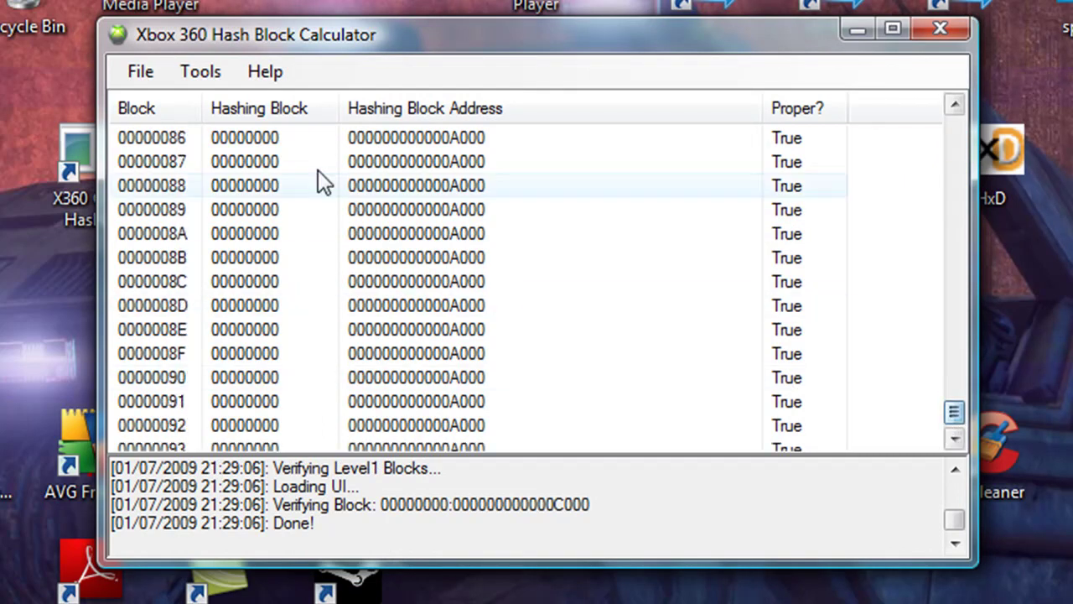
{"action": "left_click", "coordinate": [199, 78]}
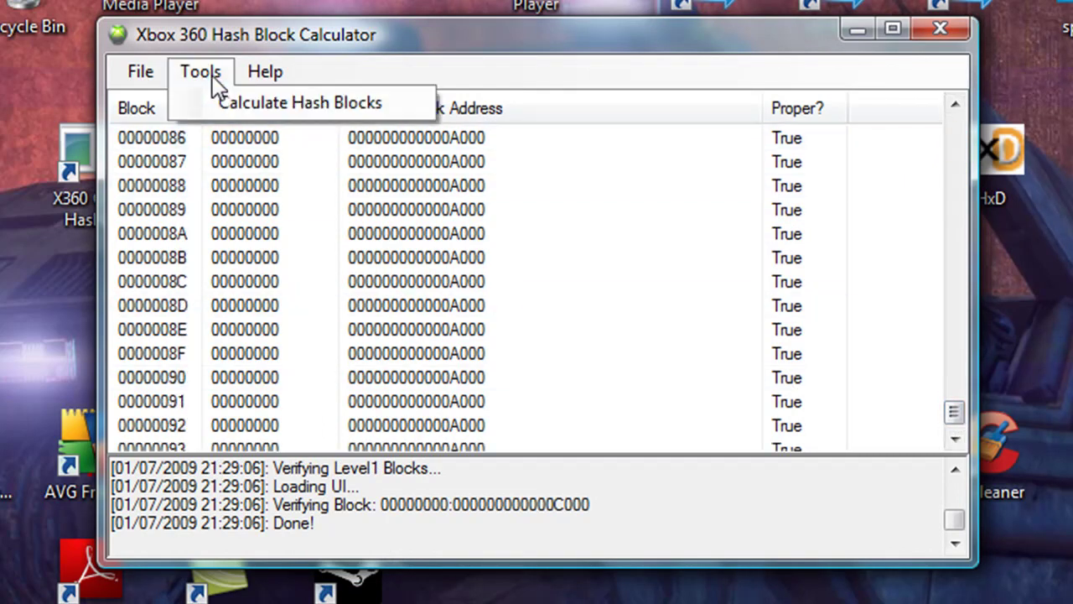
{"action": "left_click", "coordinate": [216, 118]}
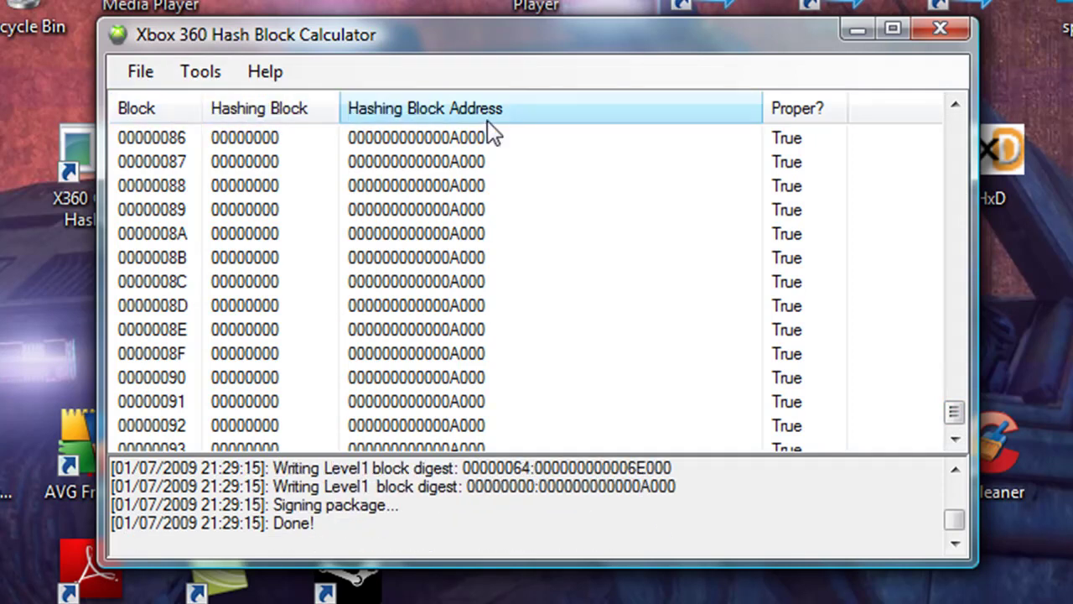
{"action": "left_click", "coordinate": [940, 30]}
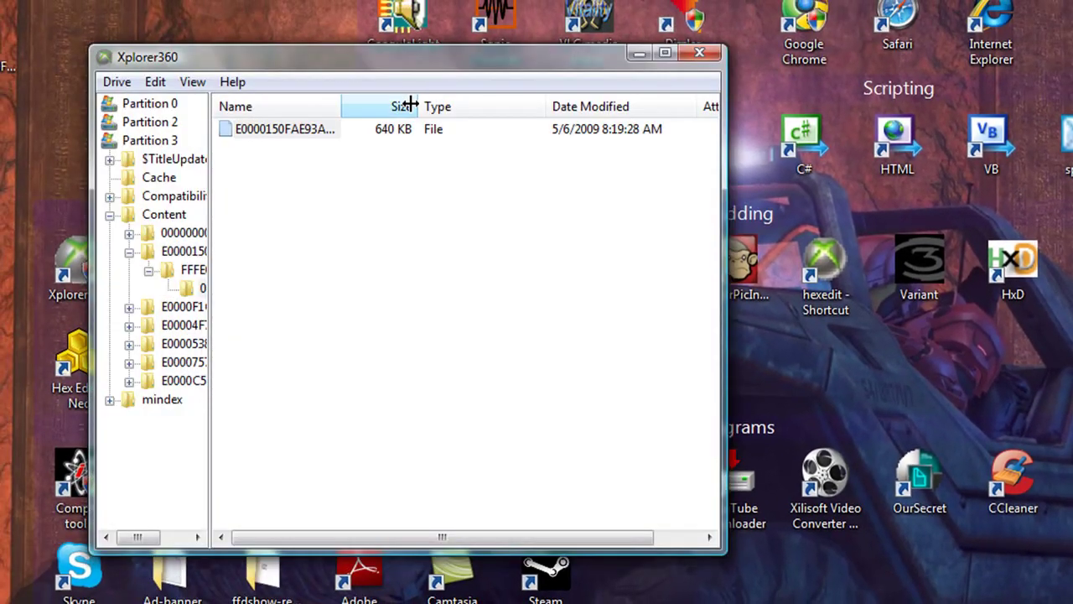
- Insert E0000150FAE93ADB from the Desktop into the content folder, overwriting the existing save
{"action": "right_click", "coordinate": [412, 107]}
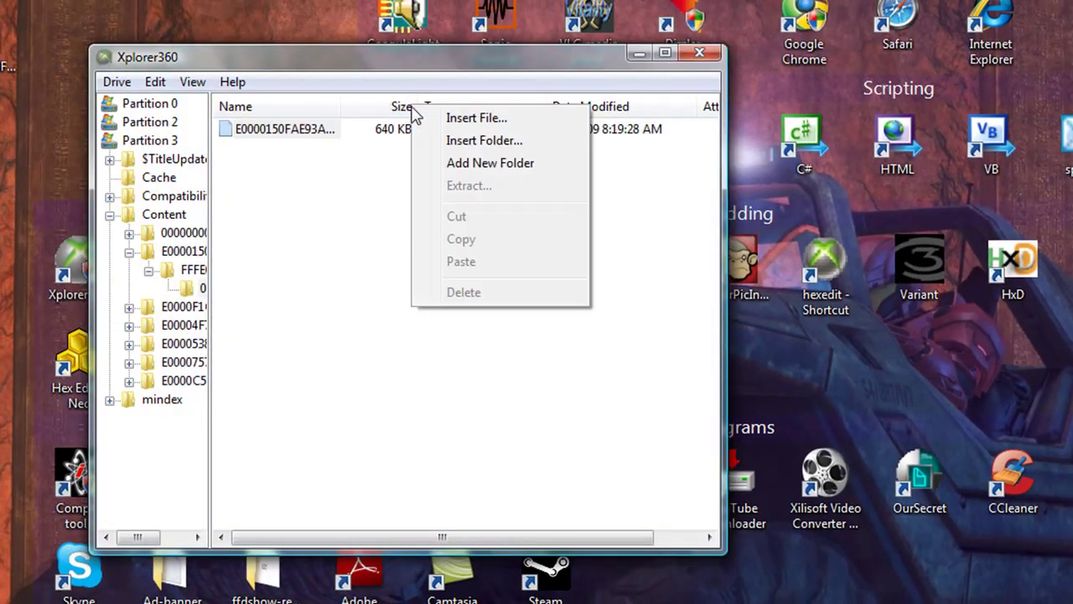
{"action": "left_click", "coordinate": [475, 118]}
{"action": "scroll", "coordinate": [592, 414], "scroll_direction": "down", "scroll_amount": 5}
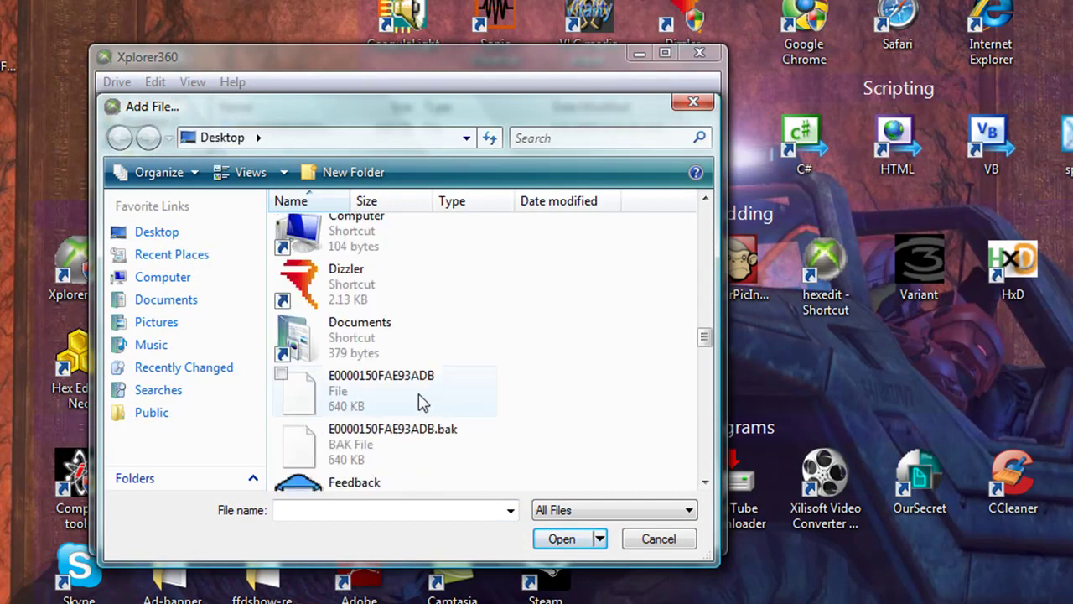
{"action": "double_click", "coordinate": [421, 403]}
{"action": "left_click", "coordinate": [664, 441]}
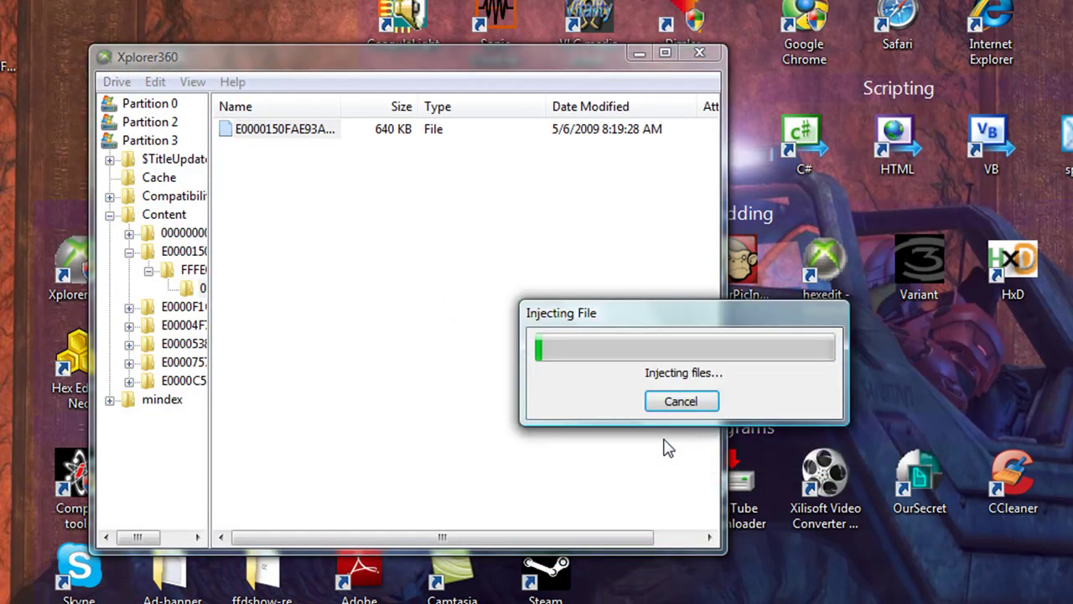